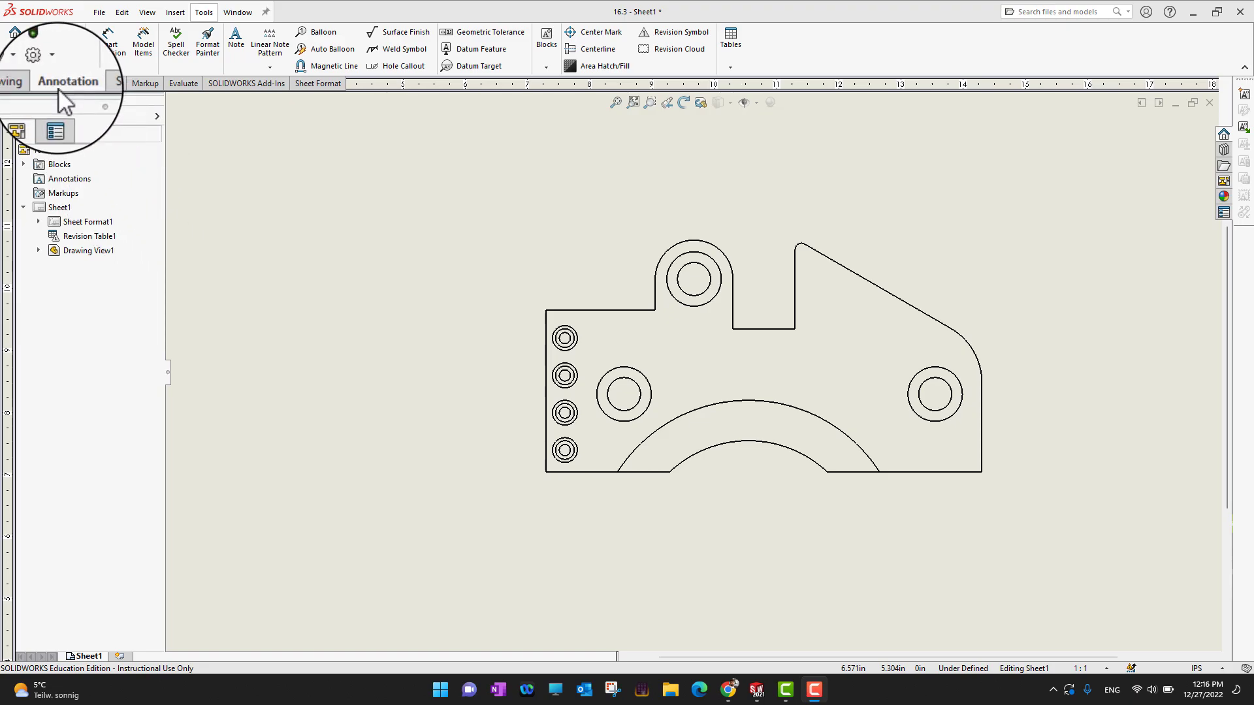
# - Add a hole callout to the lowest of the four small holes, placing its text outside the part's left edge
pyautogui.scroll(-2, 877, 410)
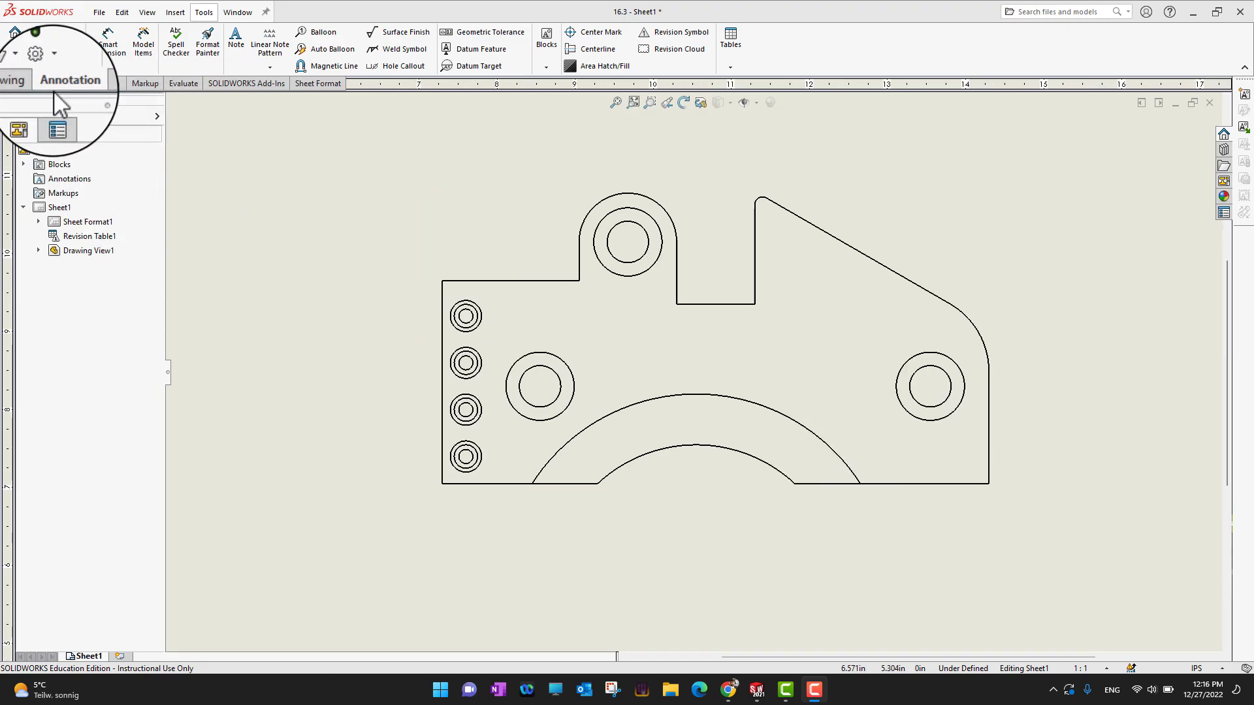
pyautogui.click(405, 69)
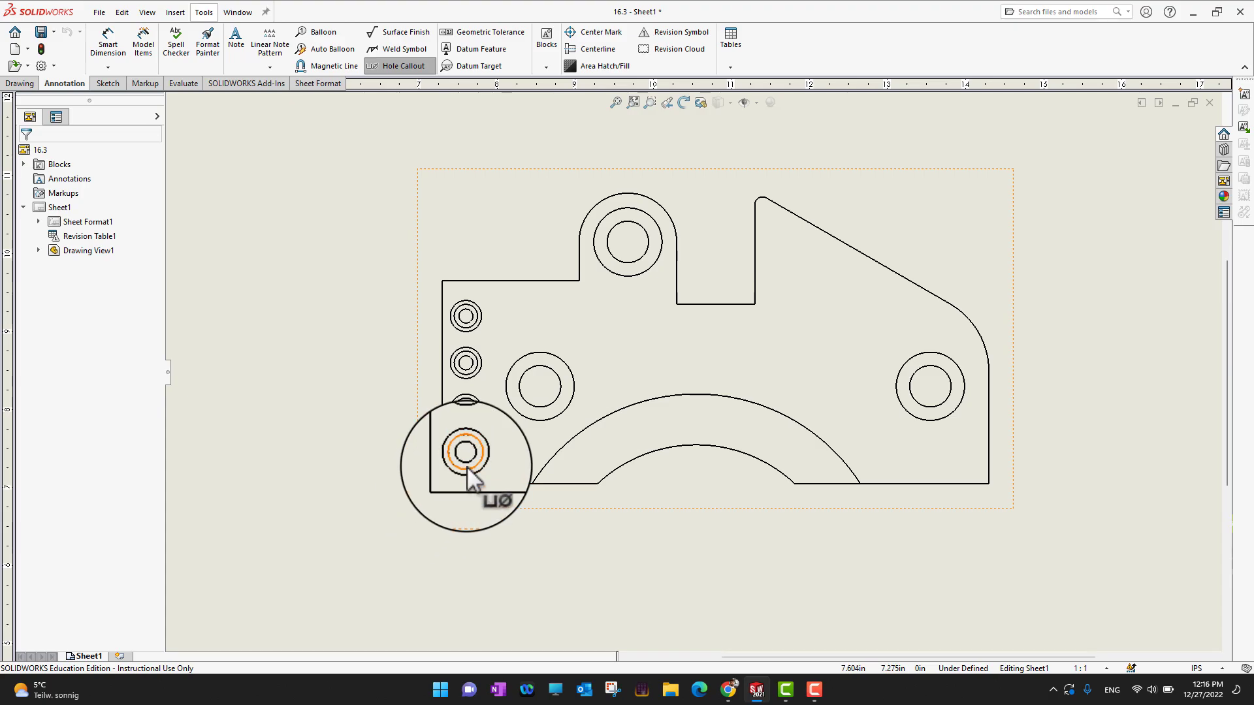
pyautogui.scroll(-1, 467, 472)
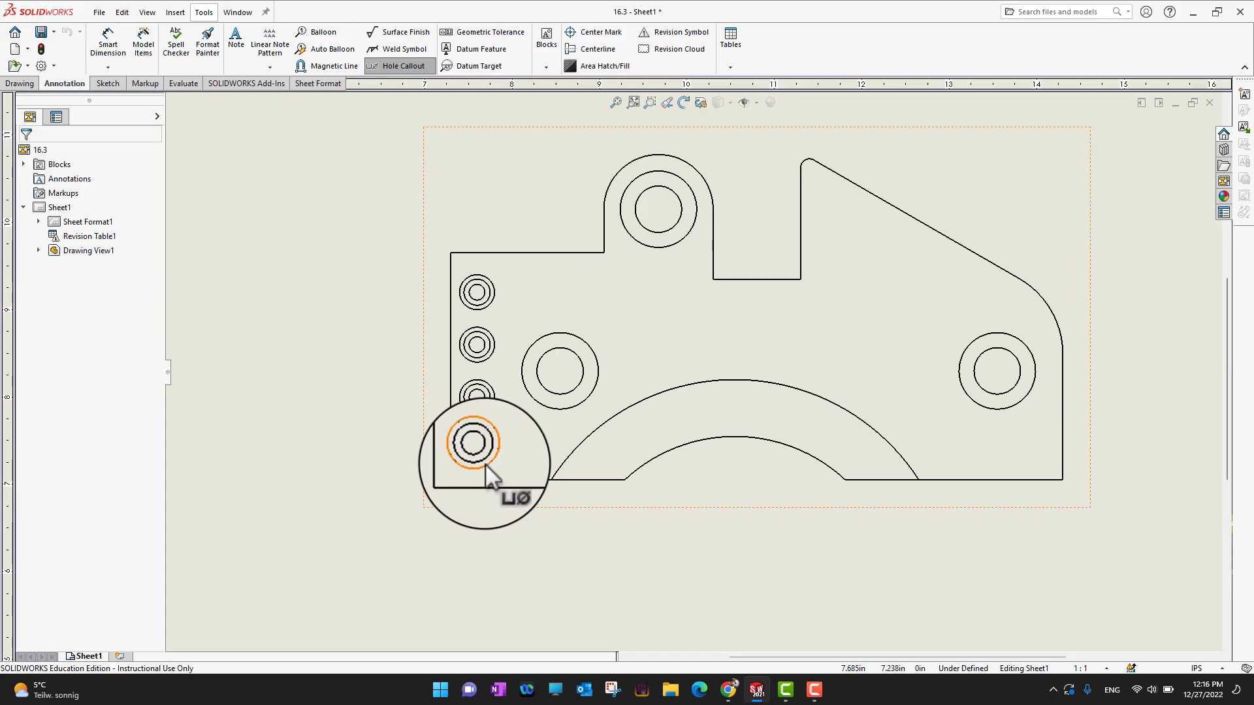
pyautogui.click(483, 467)
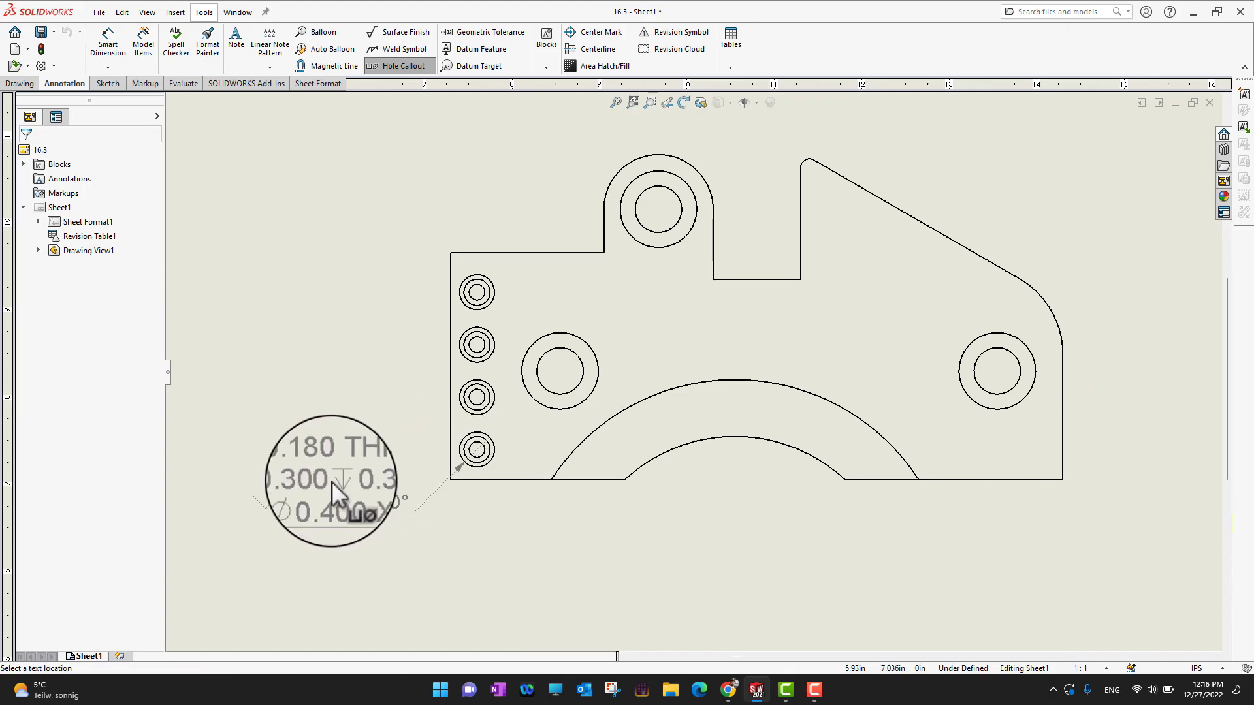
pyautogui.click(339, 487)
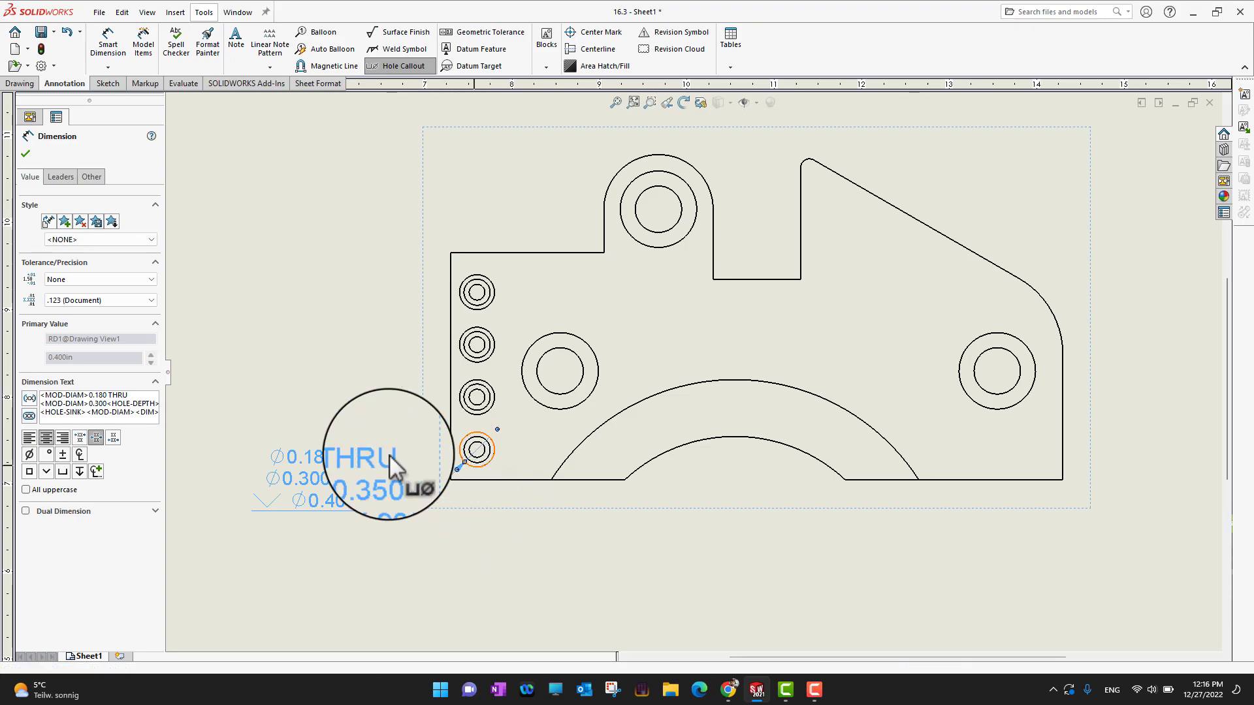
pyautogui.click(25, 154)
pyautogui.scroll(3, 611, 441)
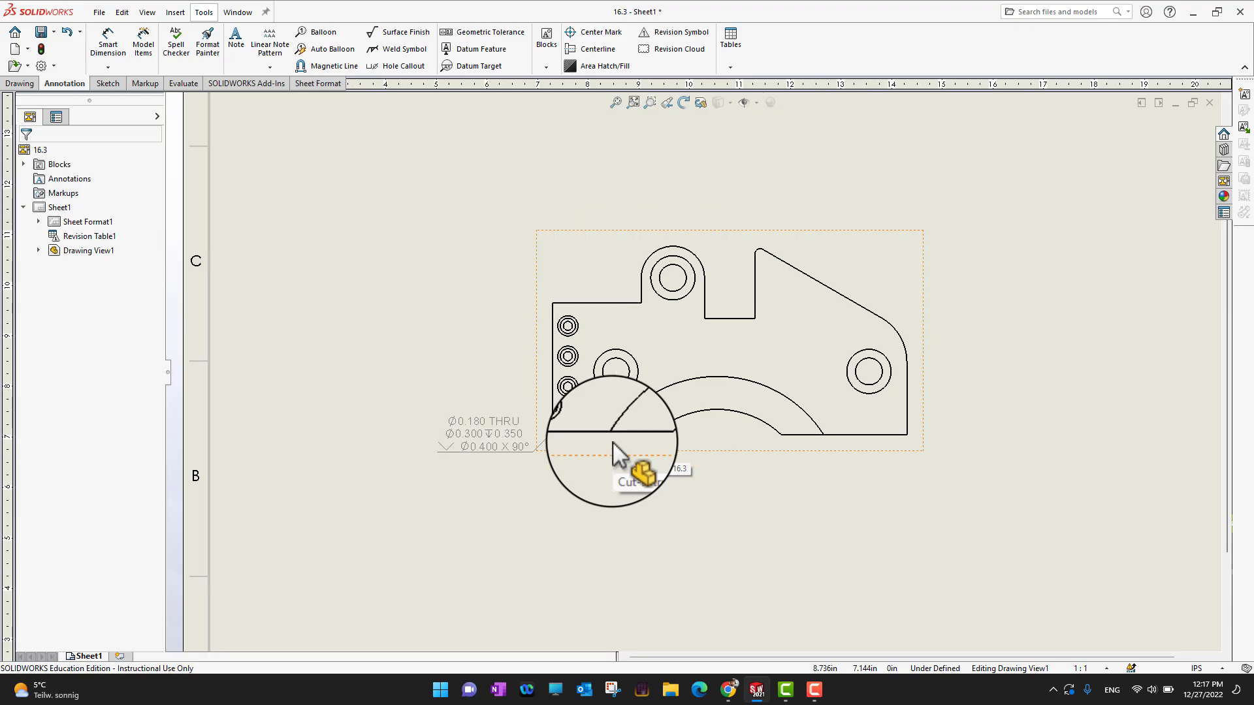
pyautogui.click(621, 233)
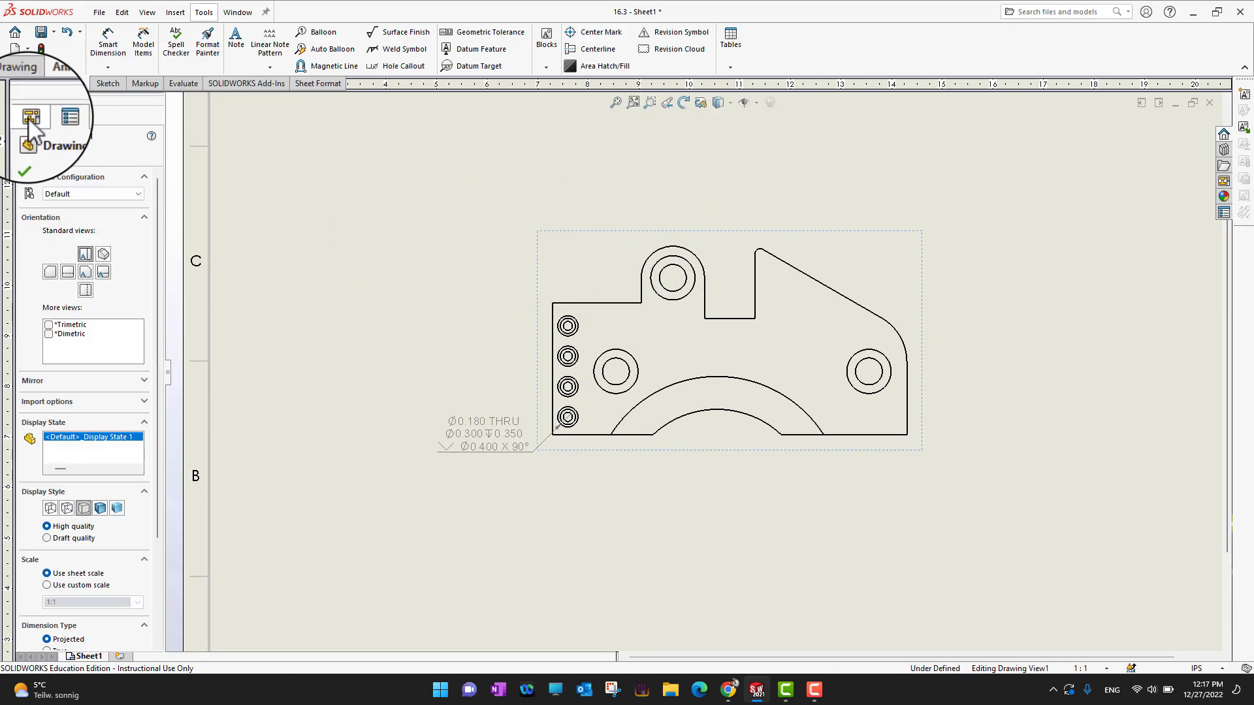
pyautogui.click(20, 83)
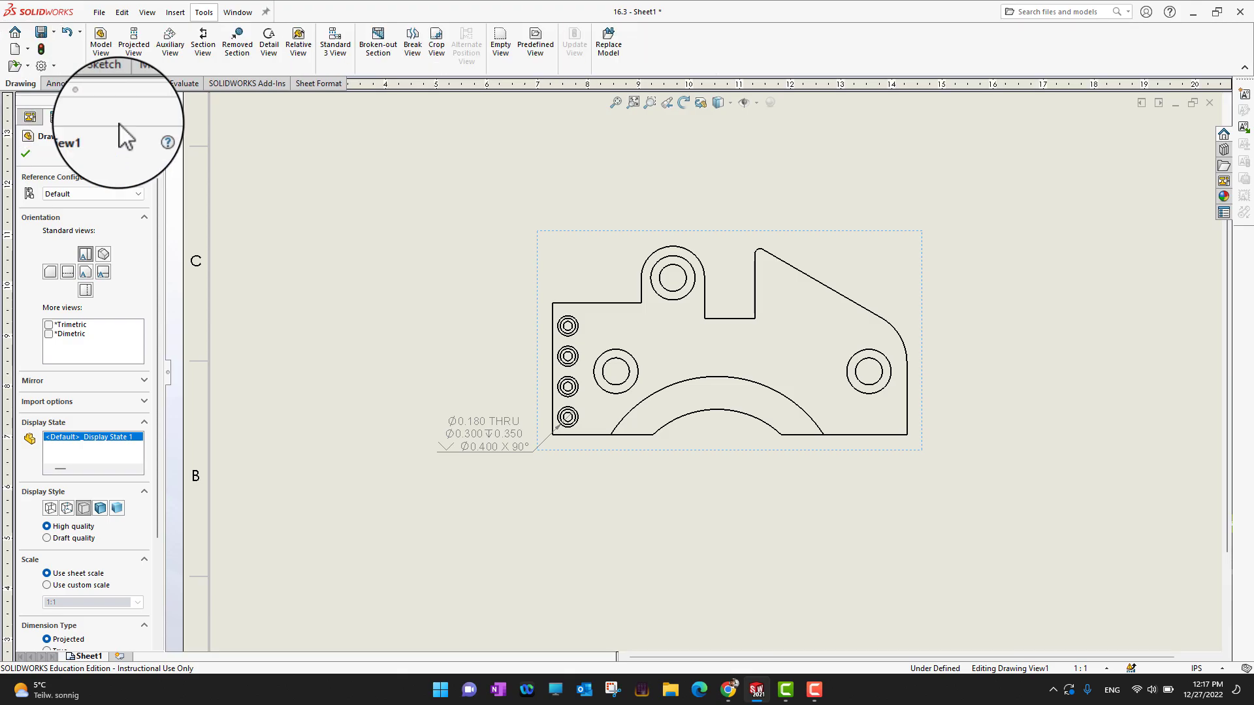
pyautogui.click(135, 49)
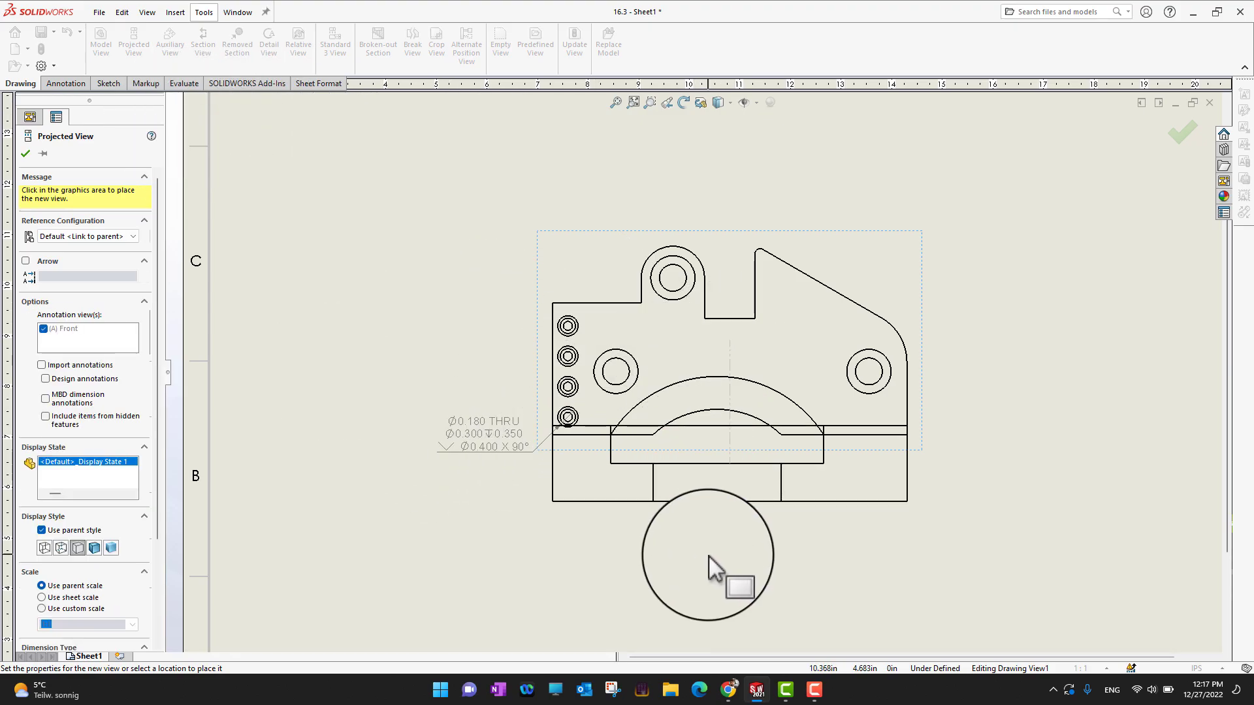
pyautogui.press('Escape')
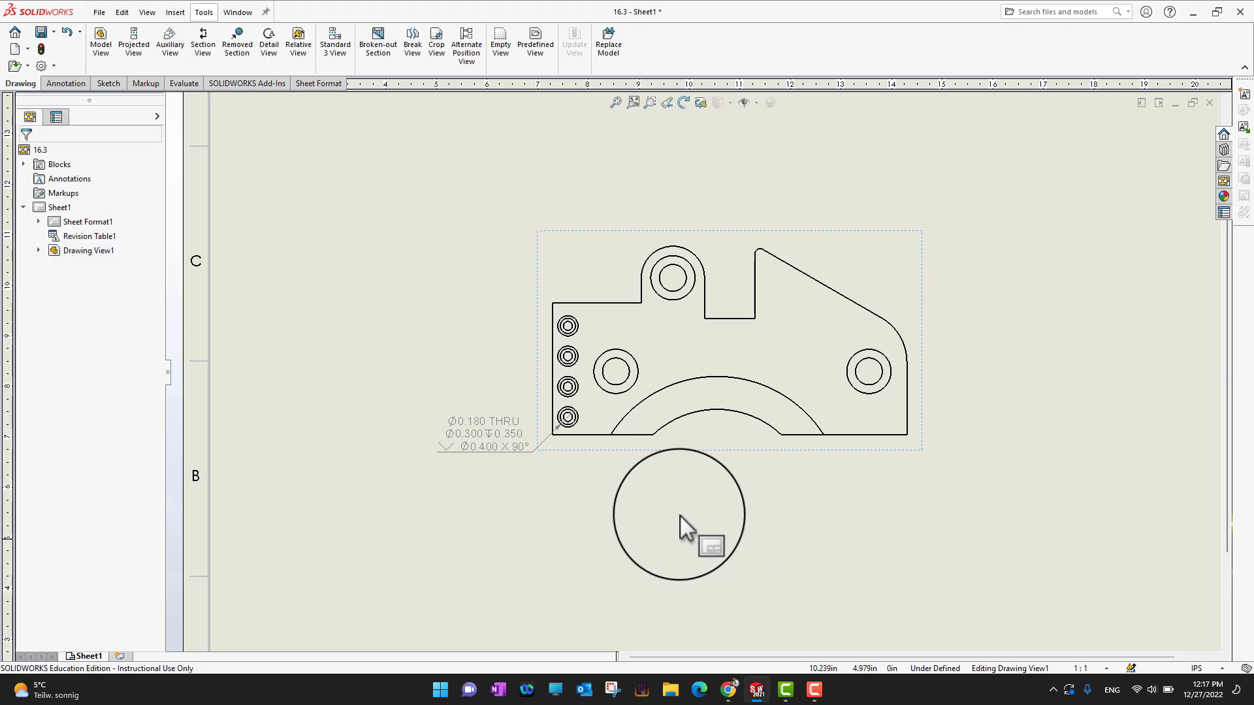
# - Move the front view lower on the sheet and place a projected top view above it
pyautogui.moveTo(680, 516)
pyautogui.mouseDown()
pyautogui.moveTo(661, 461)
pyautogui.moveTo(615, 589)
pyautogui.moveTo(630, 627)
pyautogui.mouseUp()
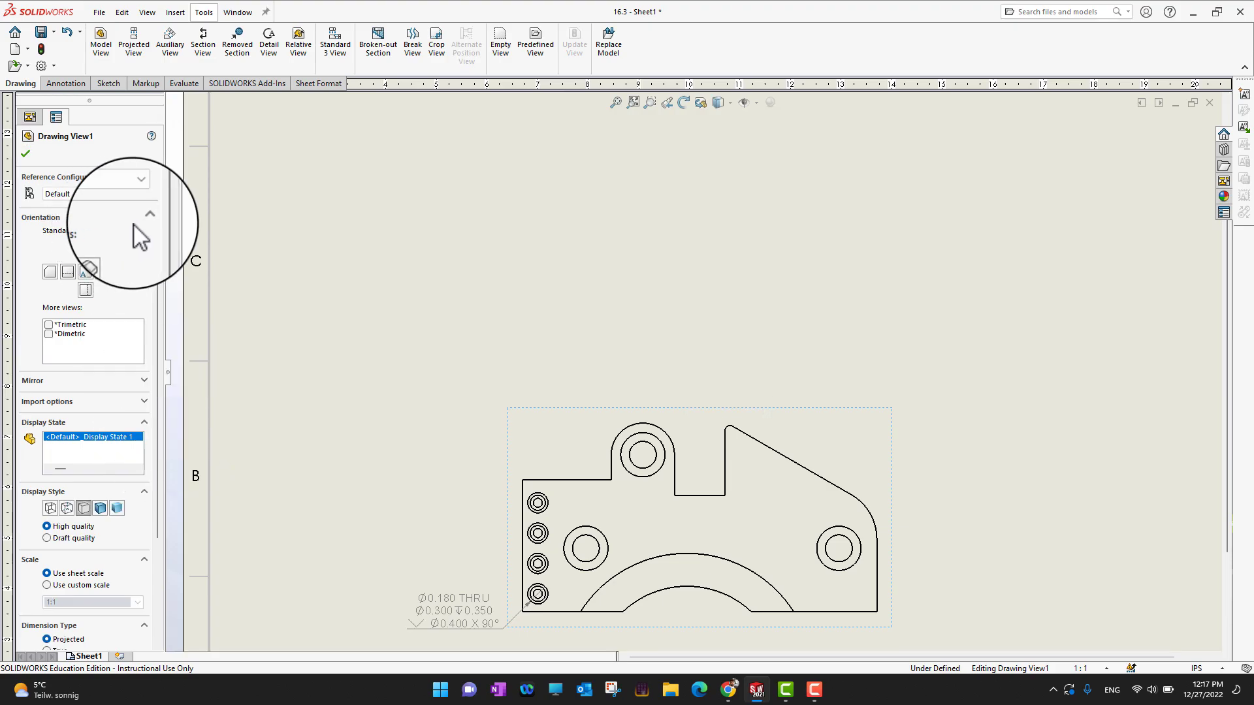
pyautogui.click(26, 154)
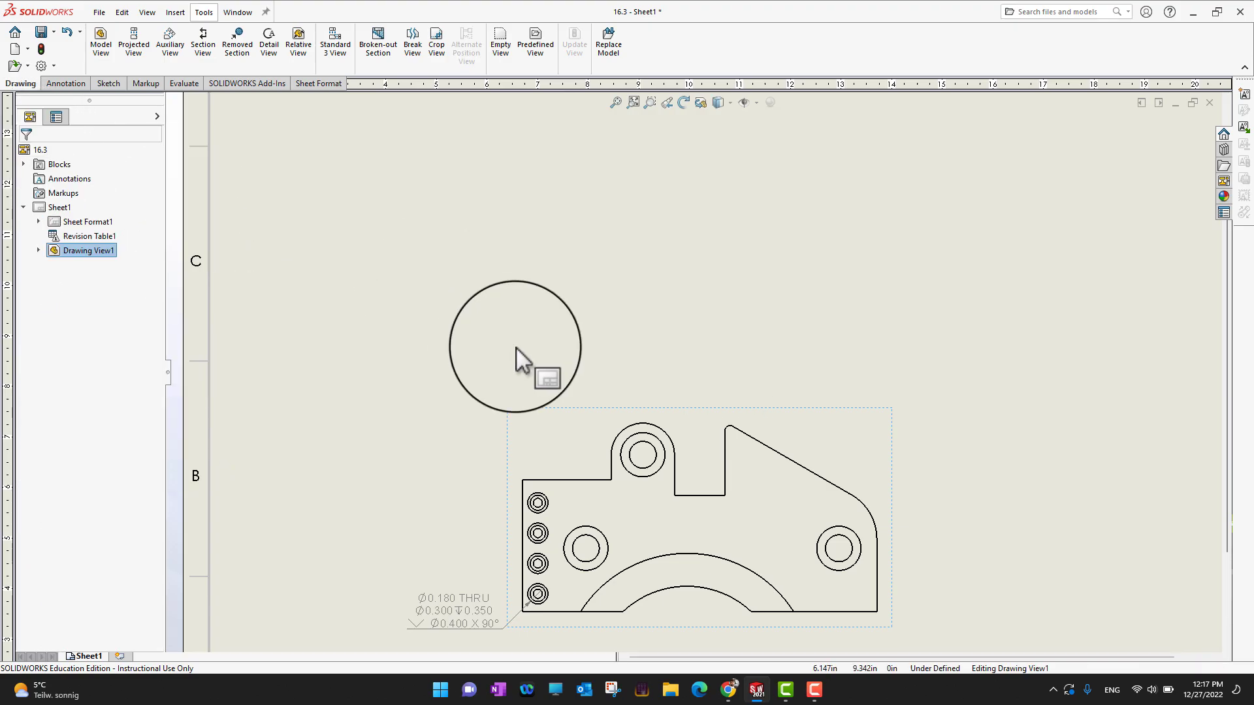
pyautogui.click(549, 409)
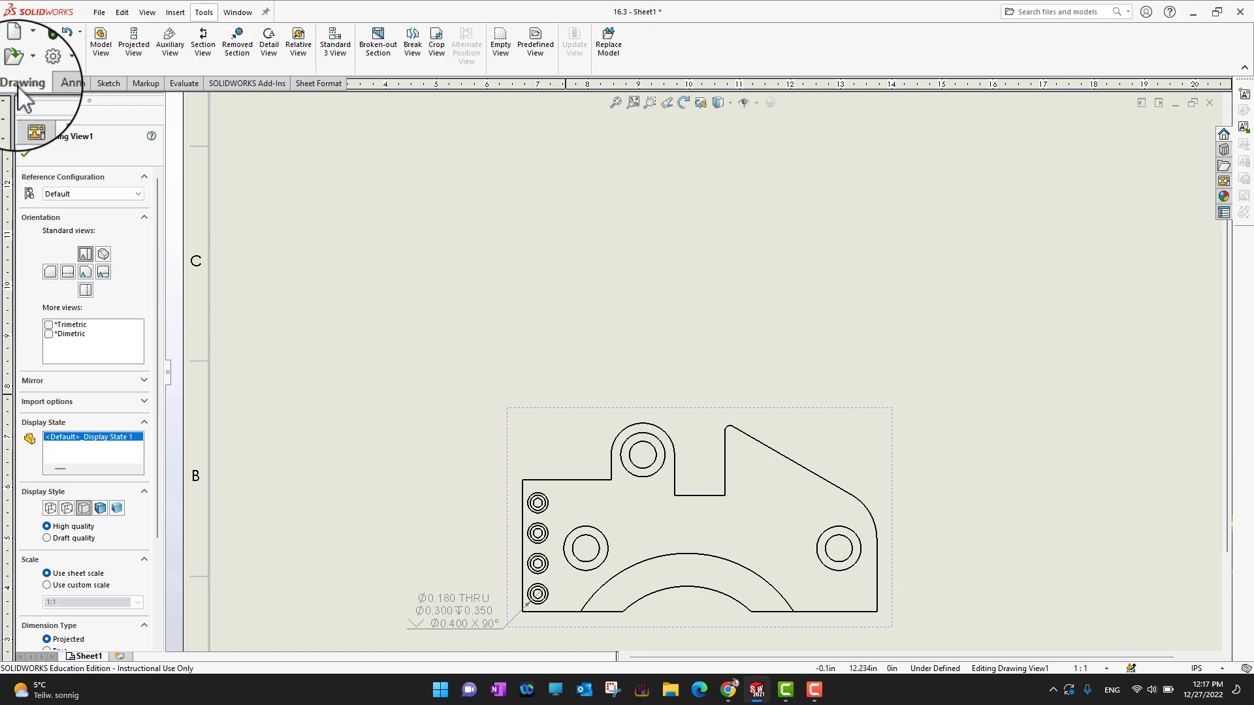
pyautogui.click(134, 46)
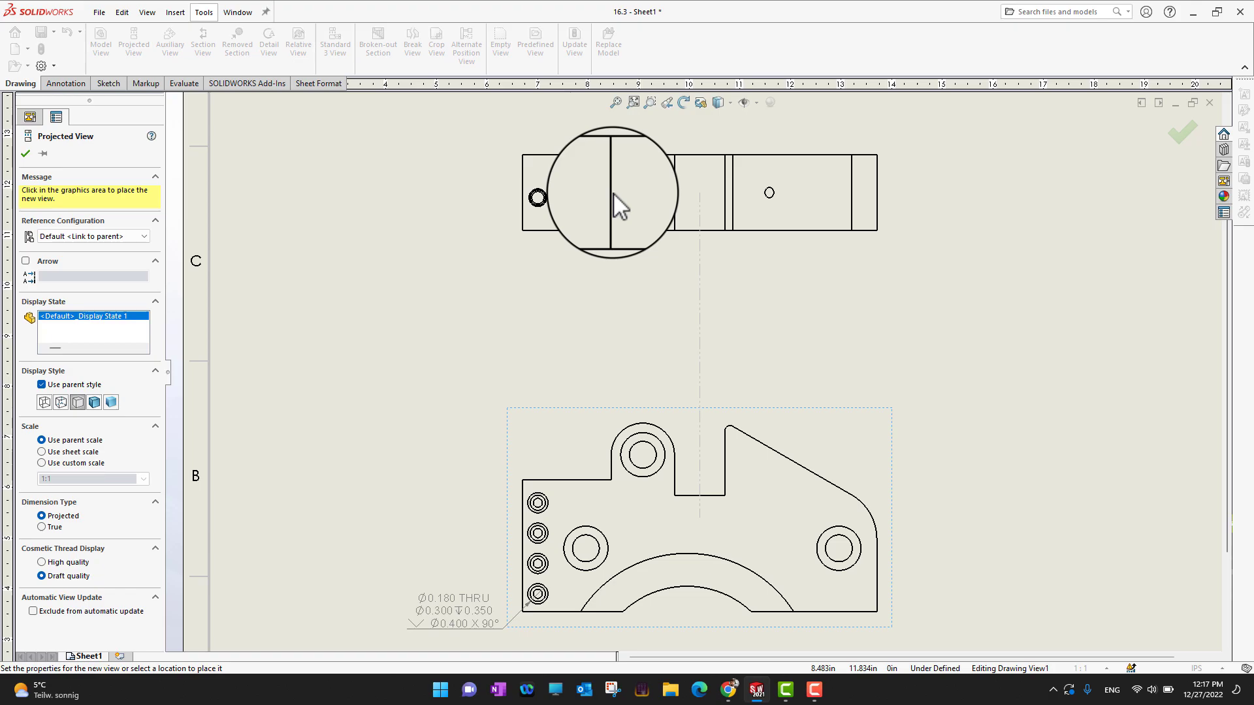
pyautogui.click(614, 193)
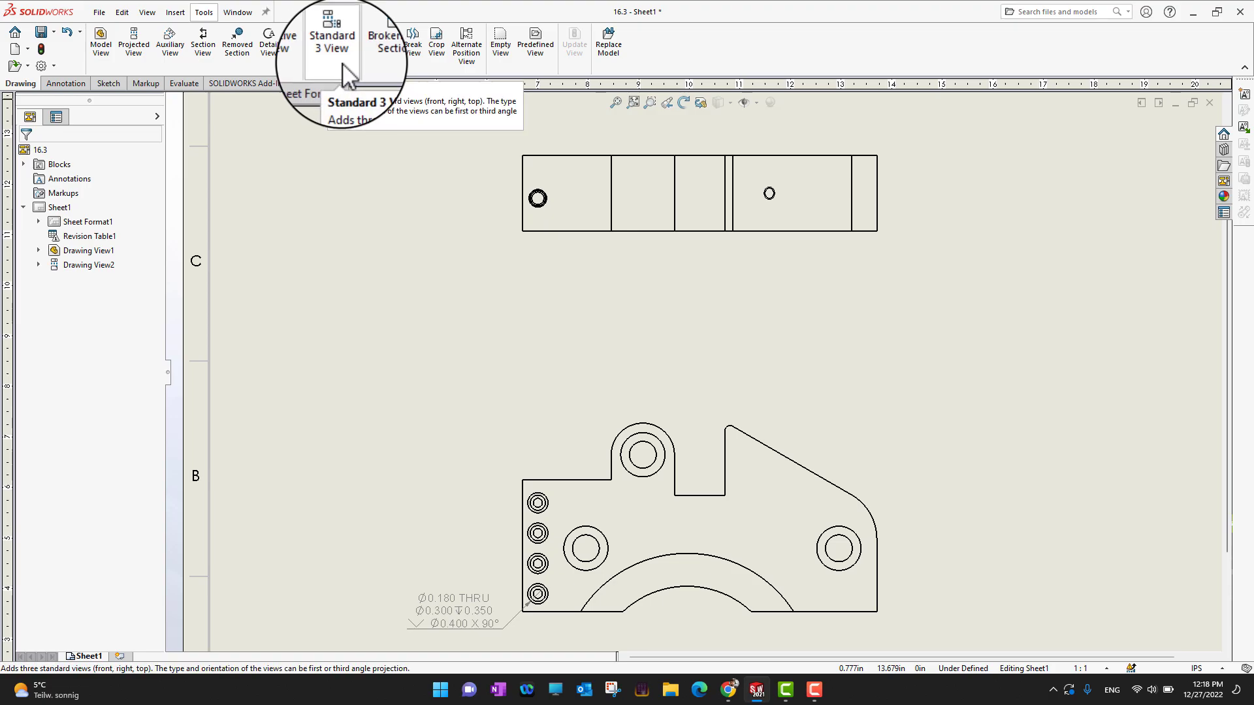
# - Define a section view with a vertical cutting line through the centre of the hole at the top view's left end
pyautogui.click(203, 43)
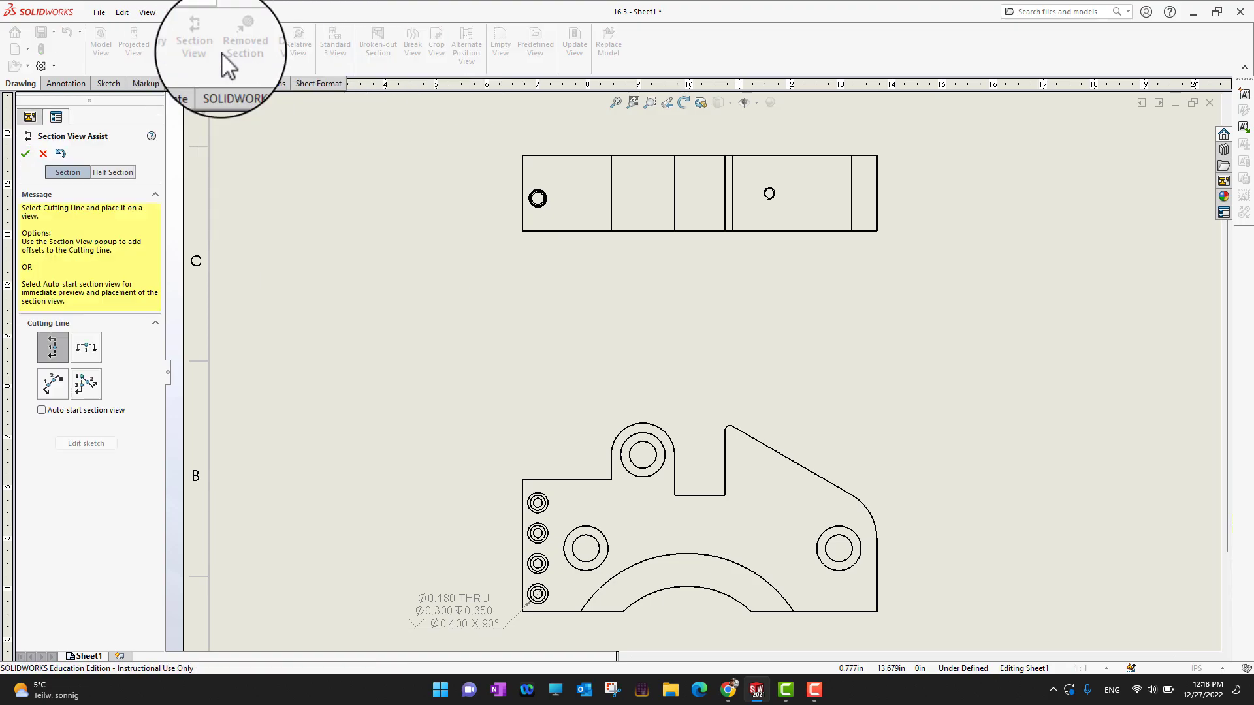
pyautogui.scroll(-1, 583, 194)
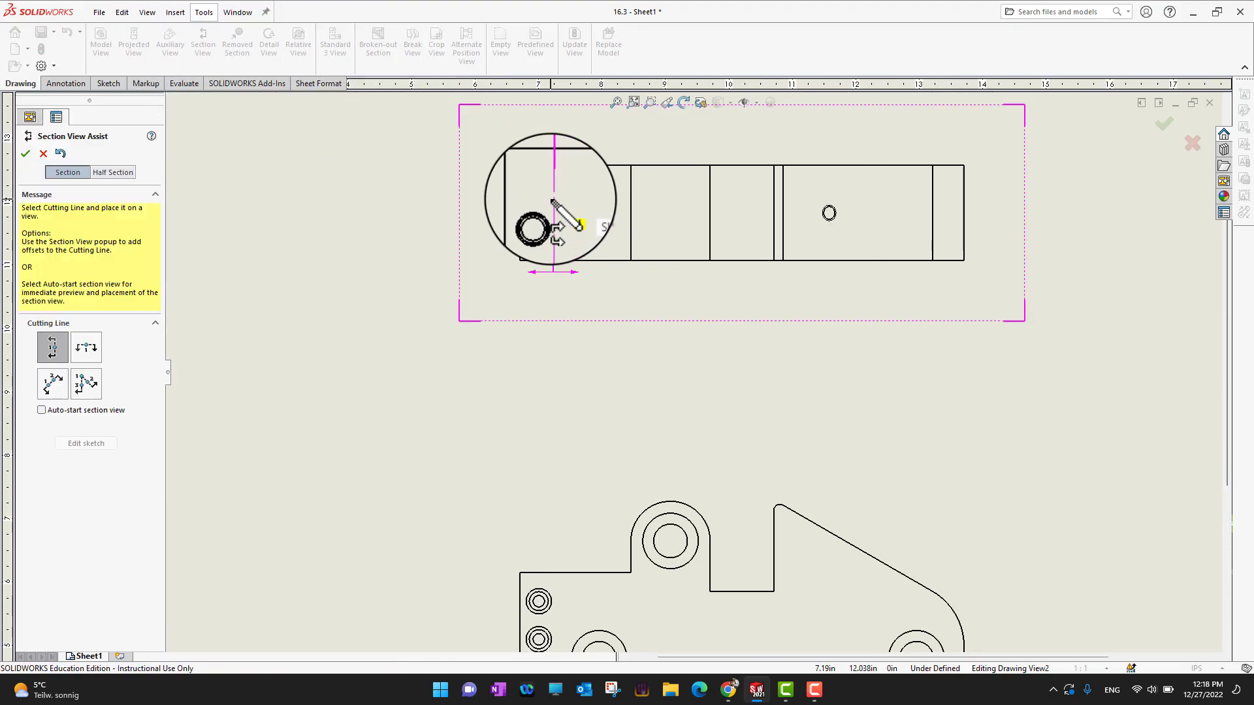
pyautogui.scroll(-4, 560, 216)
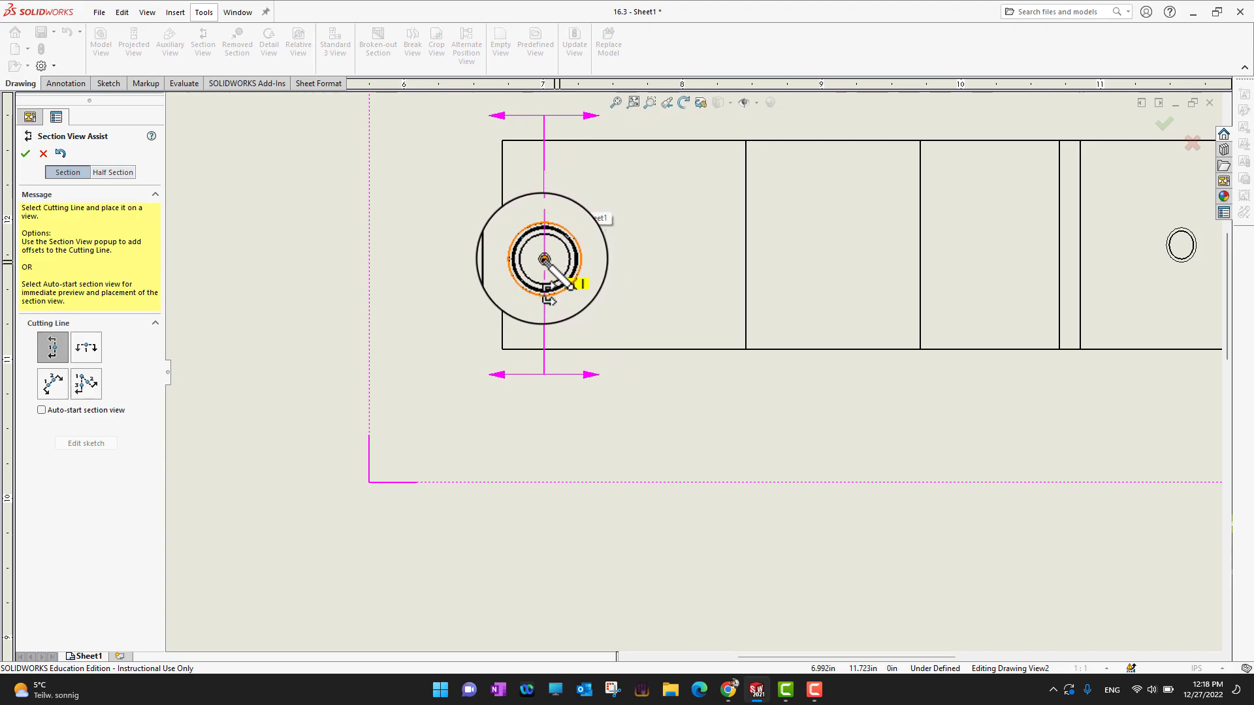
pyautogui.click(542, 258)
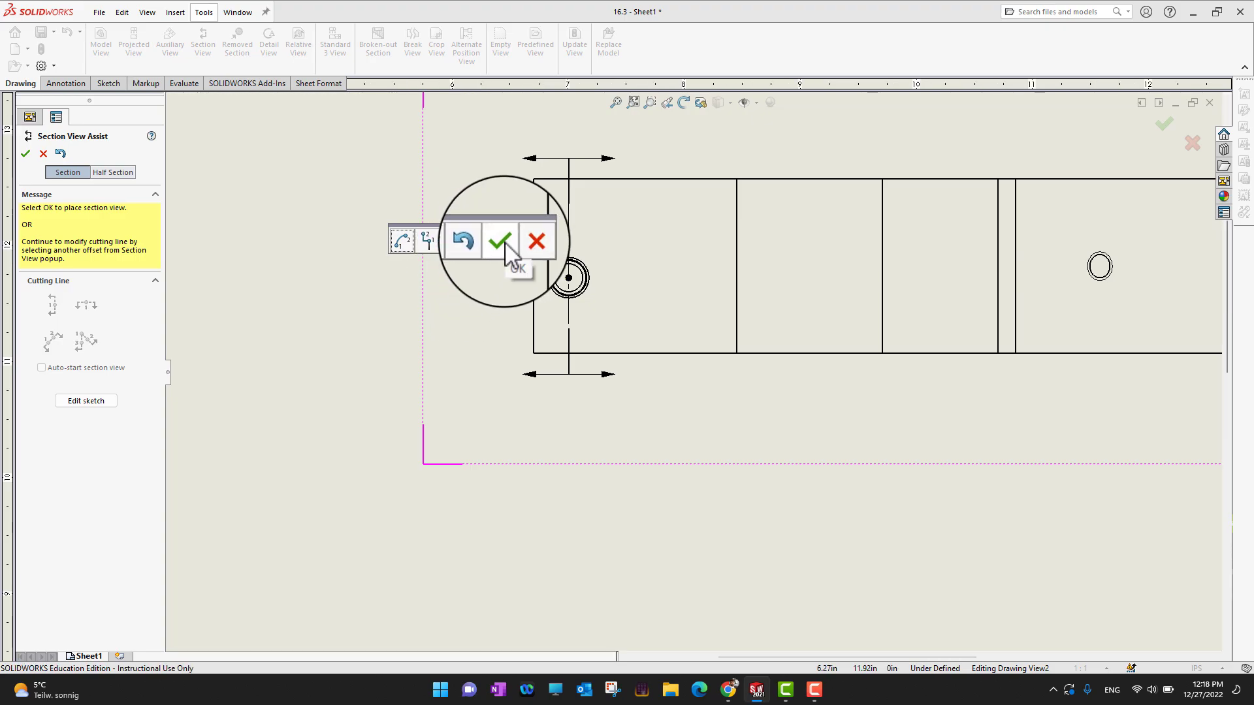
pyautogui.click(504, 244)
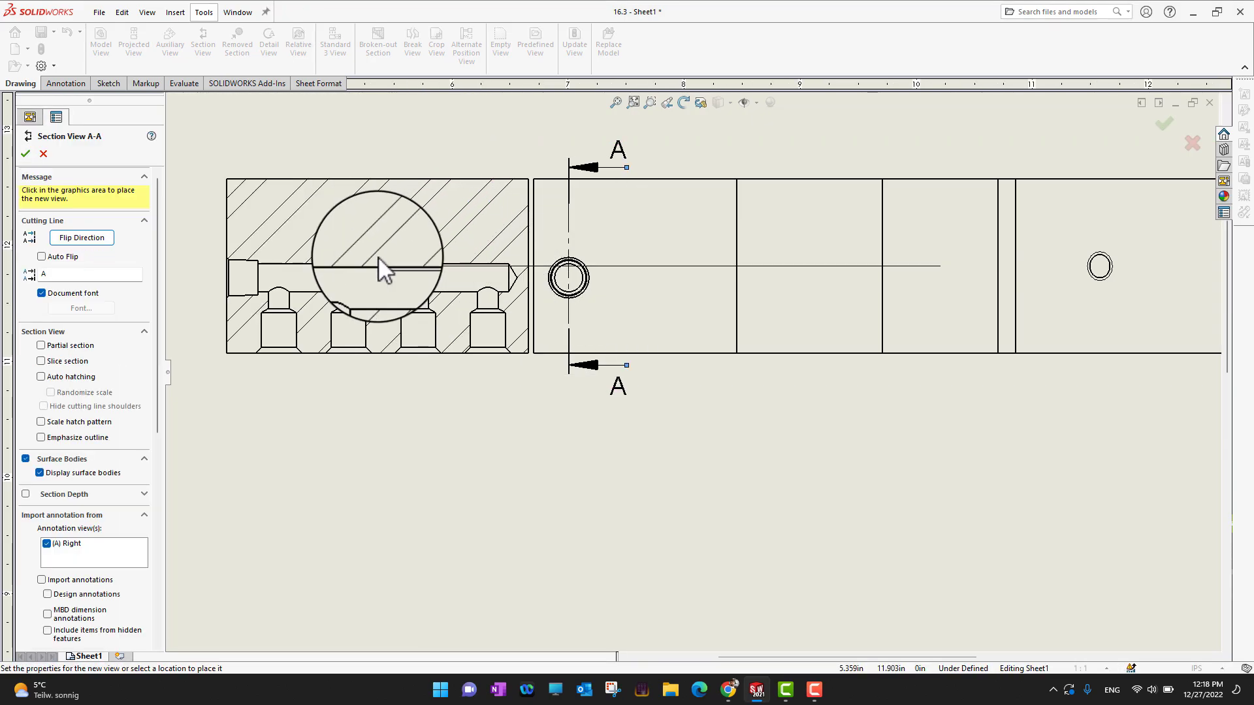
# - Place section view A-A to the left of the top view with a clear gap between them
pyautogui.scroll(3, 378, 256)
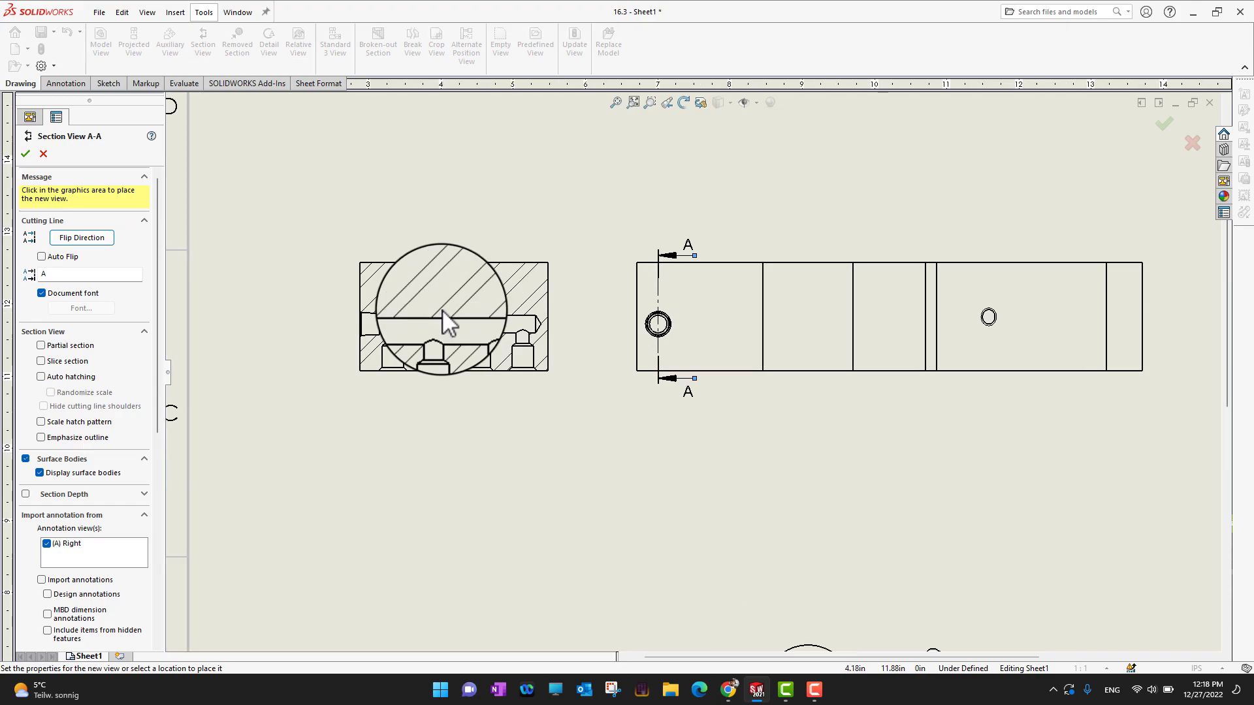
pyautogui.scroll(-3, 442, 310)
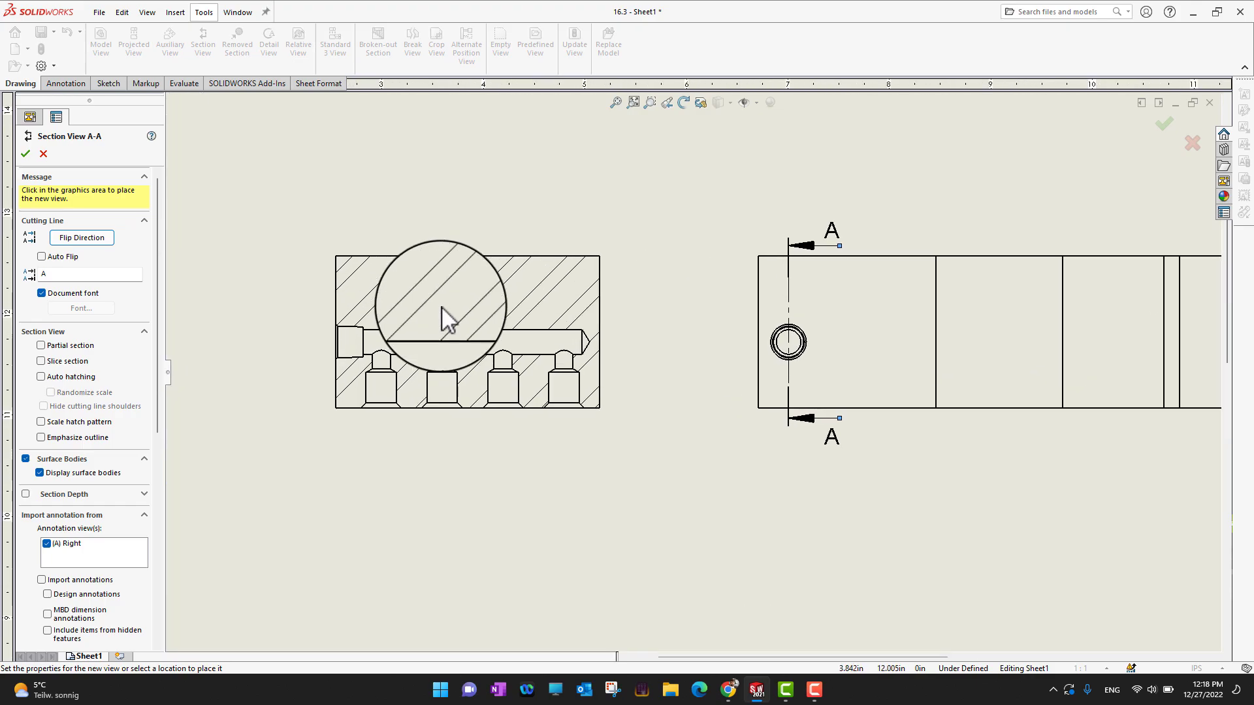
pyautogui.scroll(1, 442, 307)
pyautogui.scroll(-1, 441, 307)
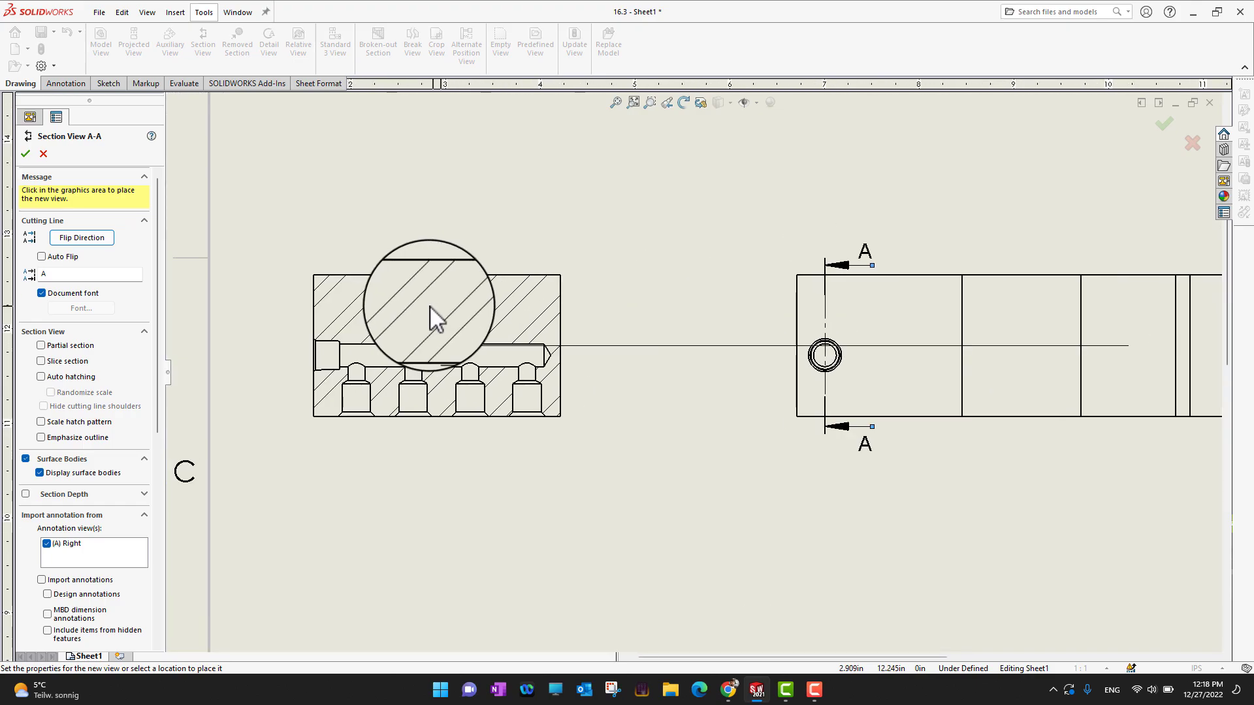
pyautogui.click(487, 305)
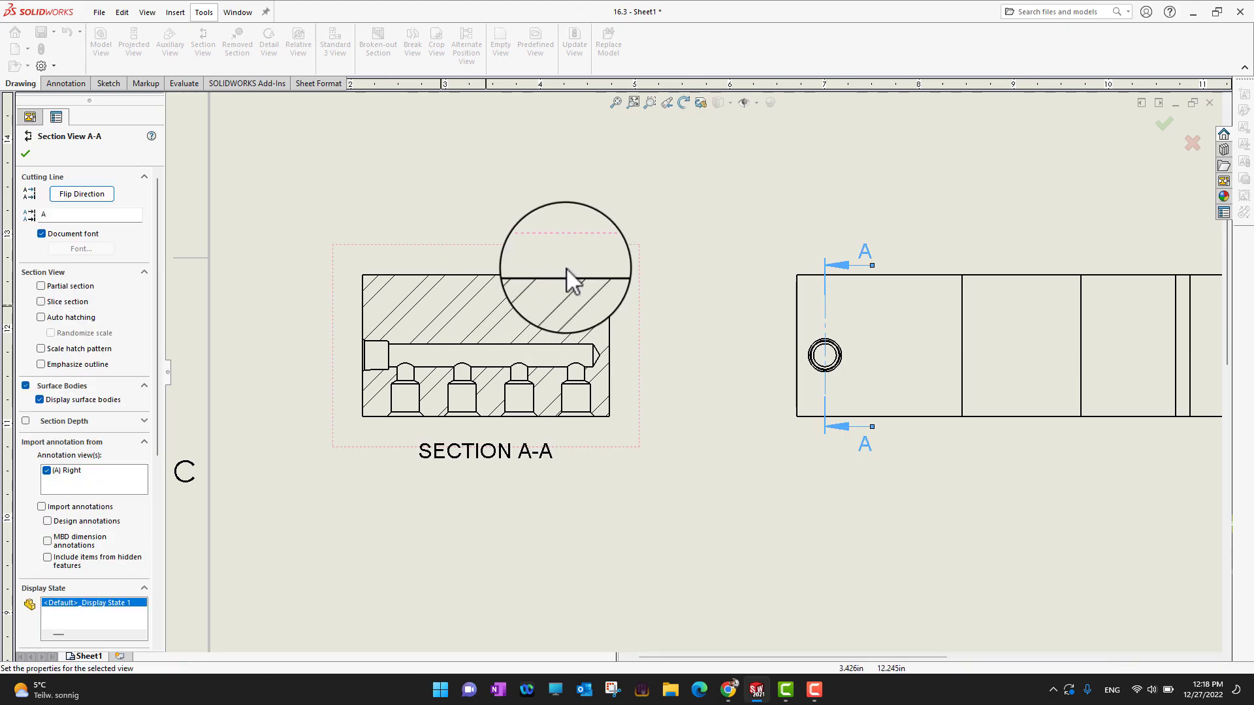
pyautogui.scroll(3, 638, 280)
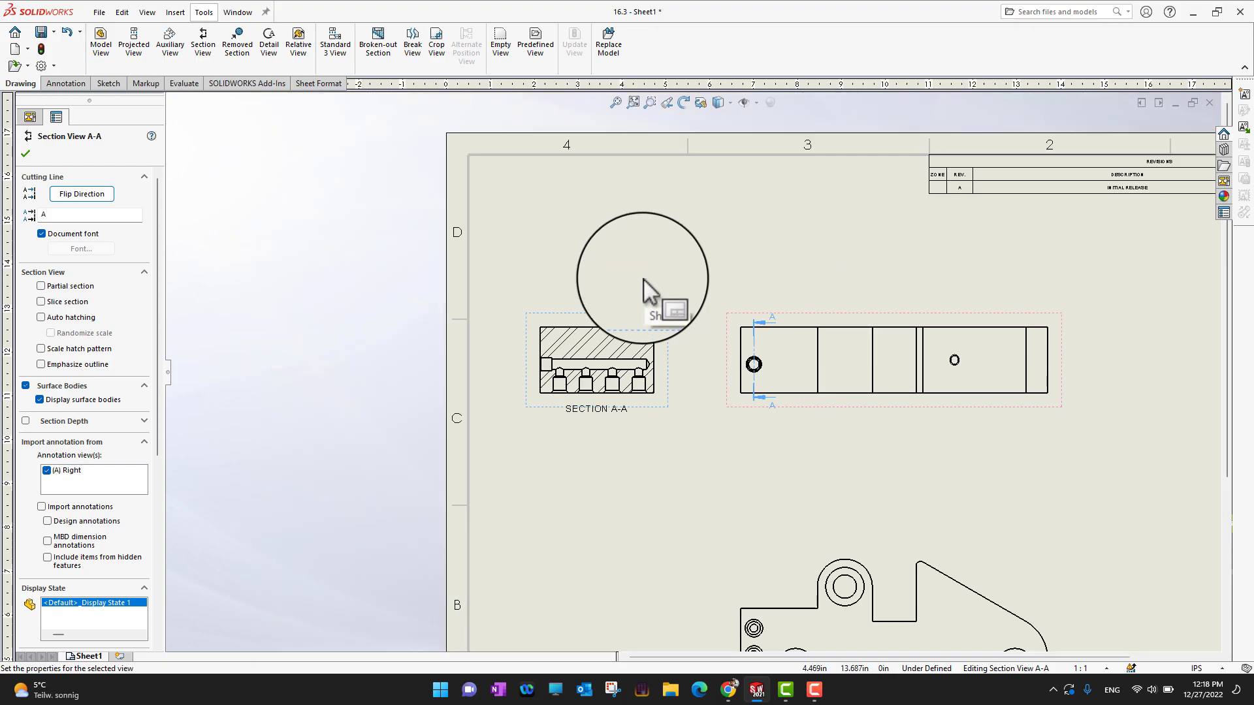
pyautogui.scroll(-2, 643, 279)
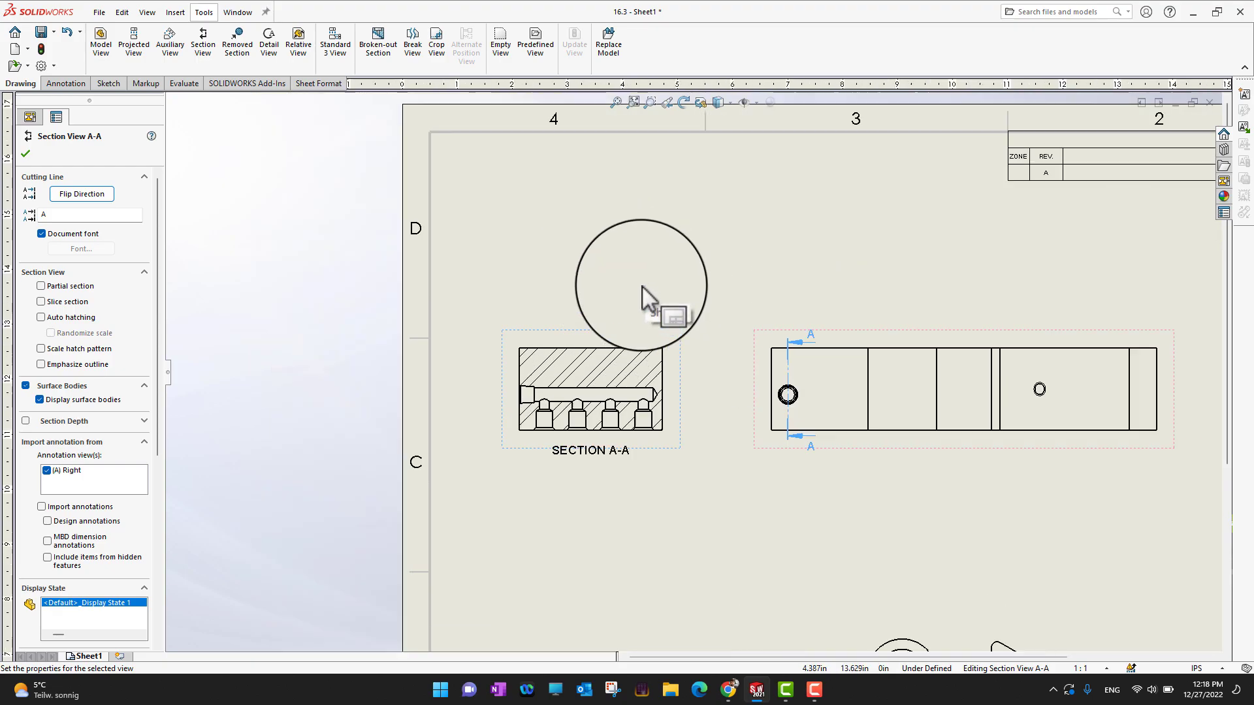
pyautogui.click(25, 154)
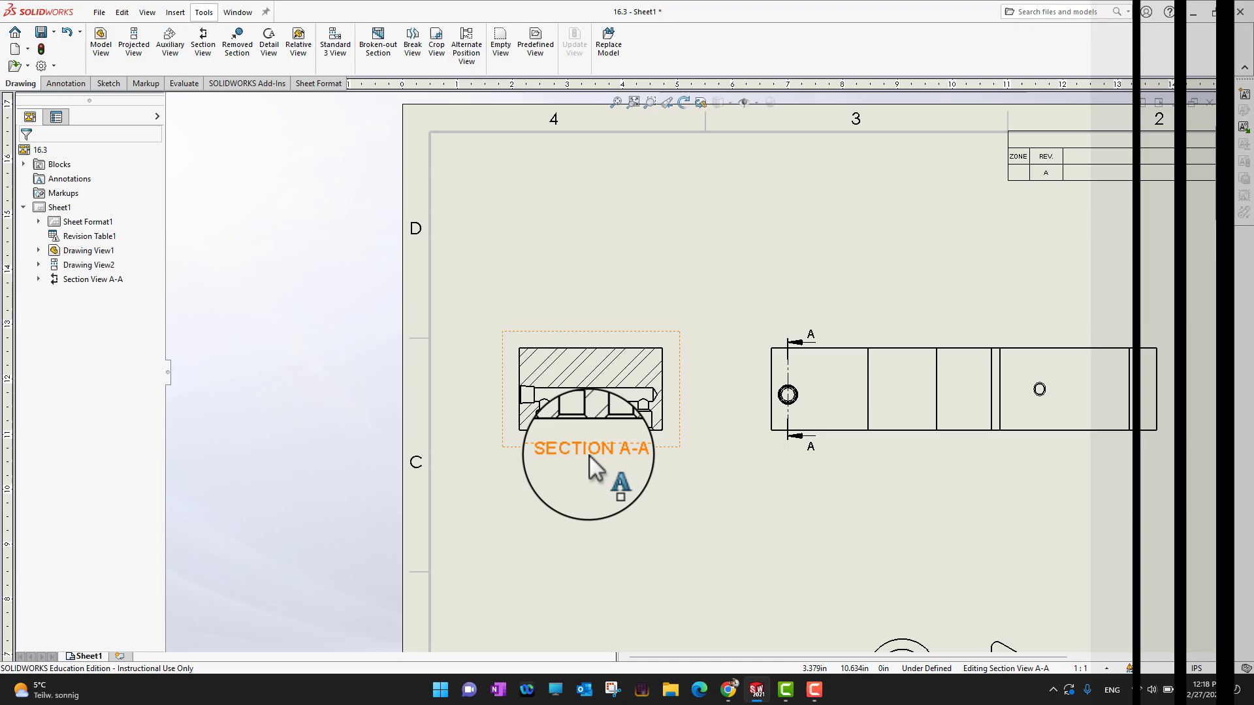
# - Move the SECTION A-A label slightly farther below the section view
pyautogui.click(596, 457)
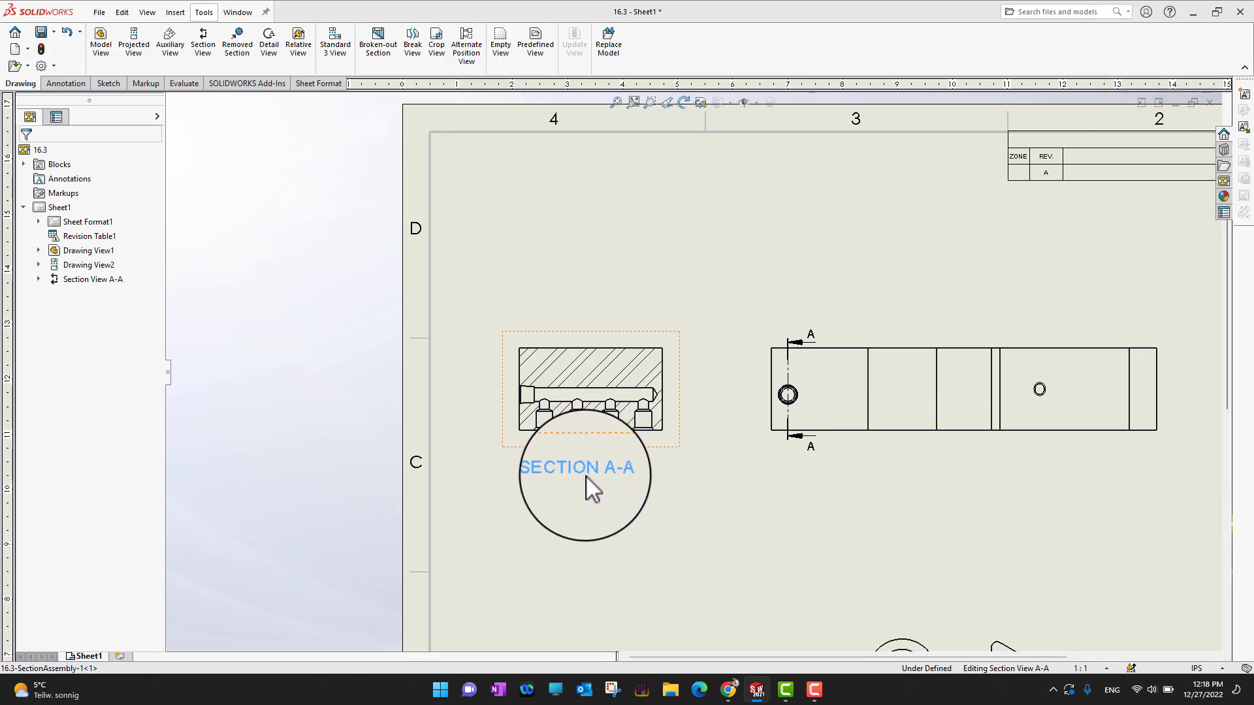
pyautogui.scroll(-3, 829, 476)
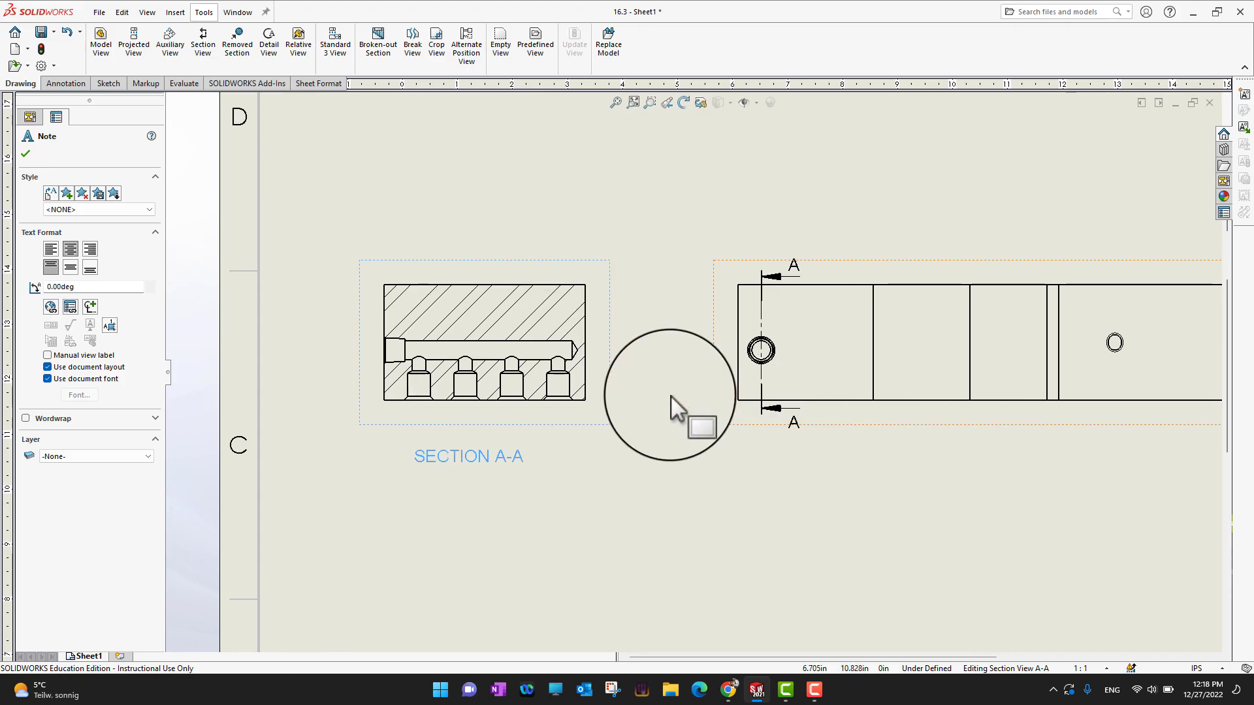
pyautogui.click(27, 157)
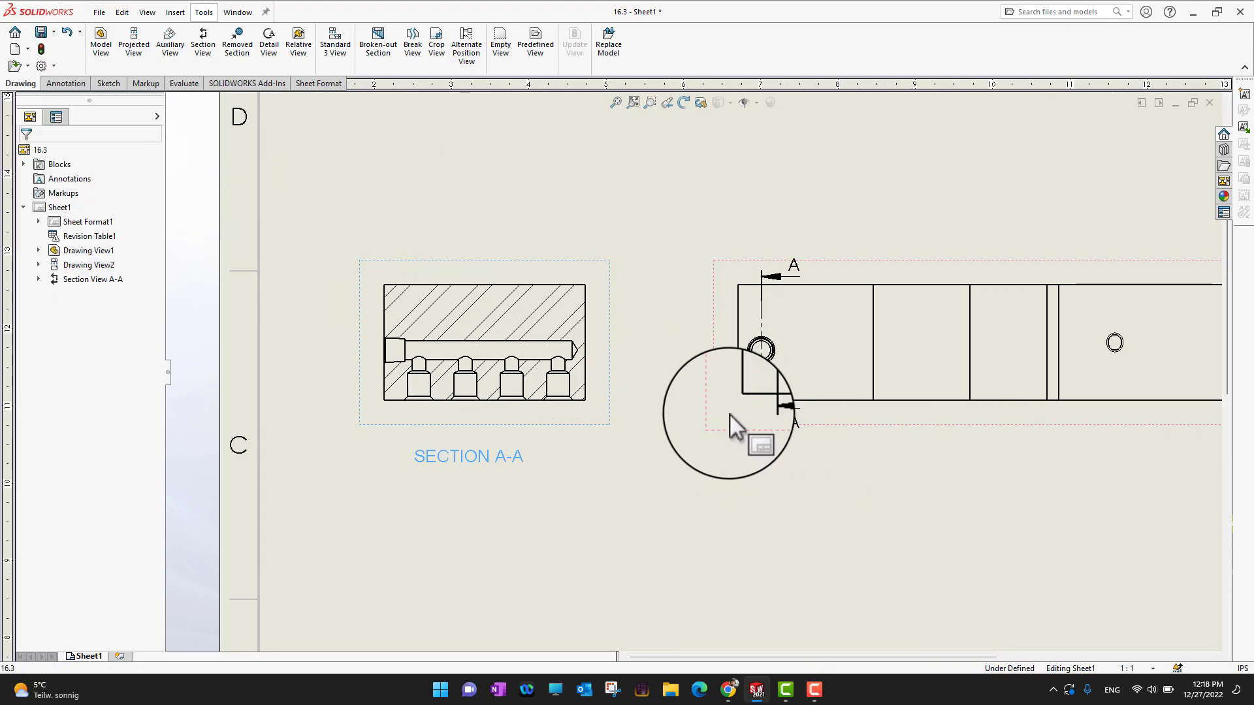
# - Examine the drilled holes in section A-A and the hole callout on the front view
pyautogui.scroll(2, 700, 378)
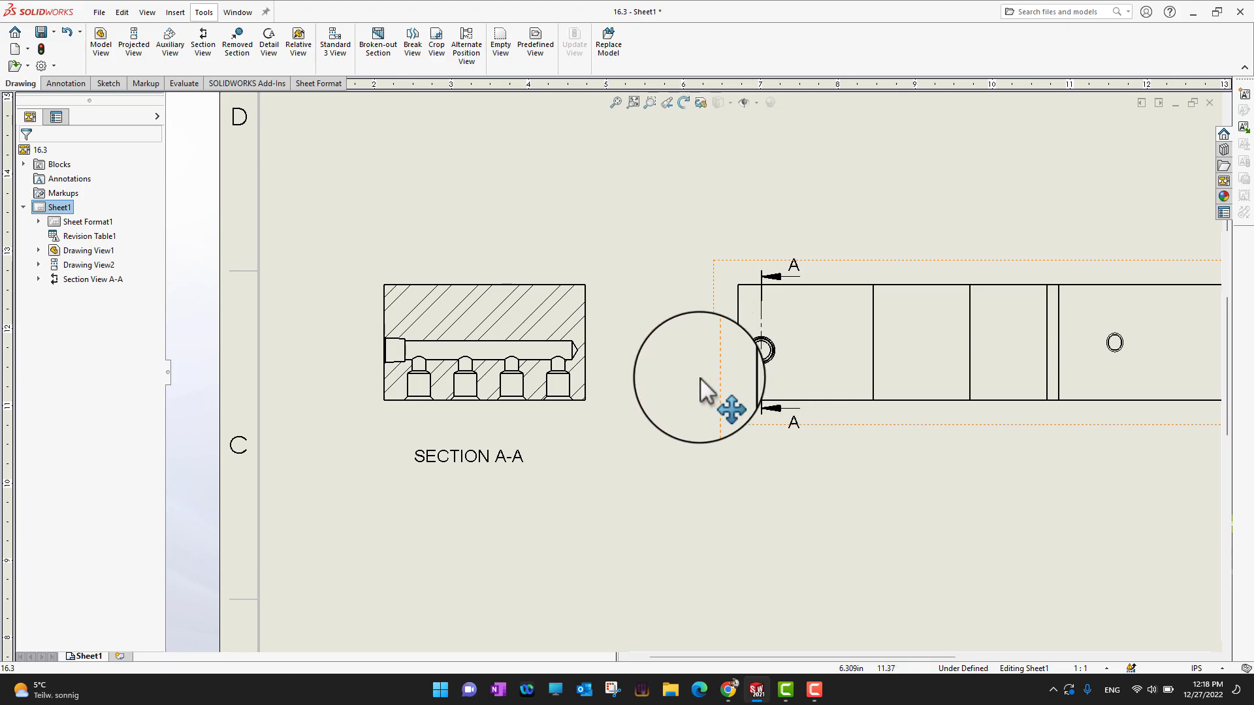
pyautogui.scroll(2, 688, 378)
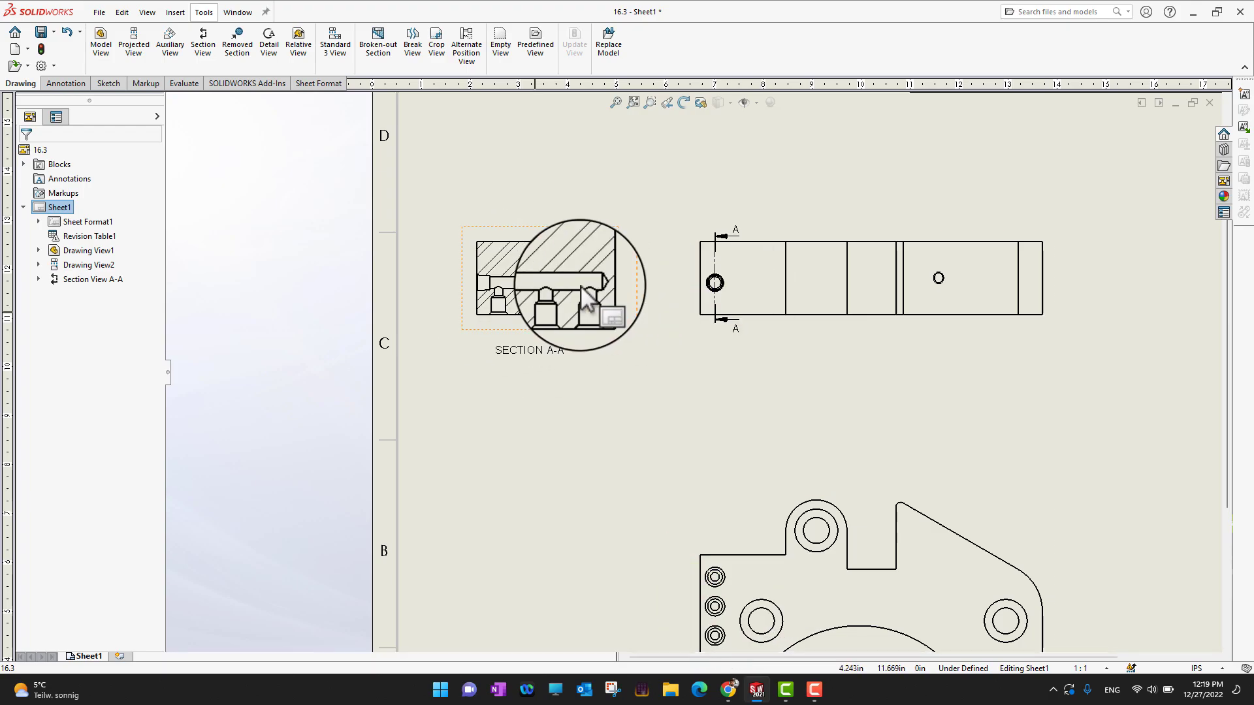
pyautogui.scroll(-2, 594, 304)
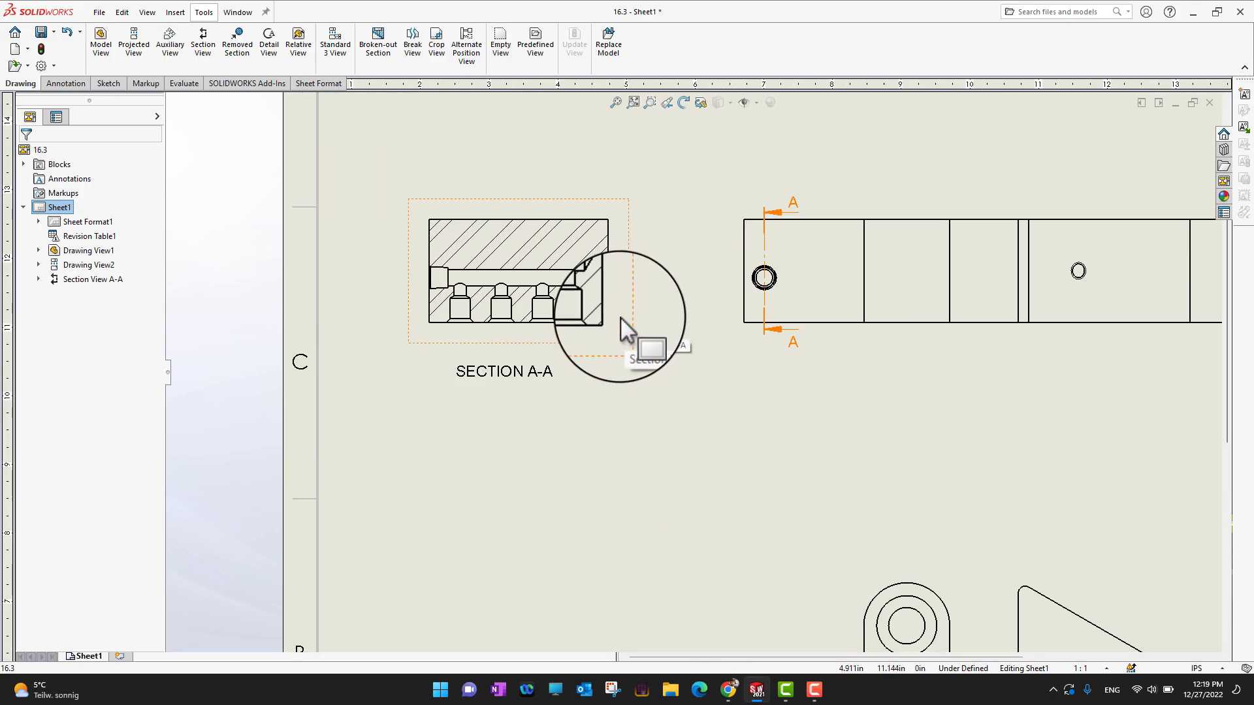
pyautogui.scroll(-5, 643, 338)
pyautogui.scroll(5, 647, 338)
pyautogui.scroll(3, 649, 337)
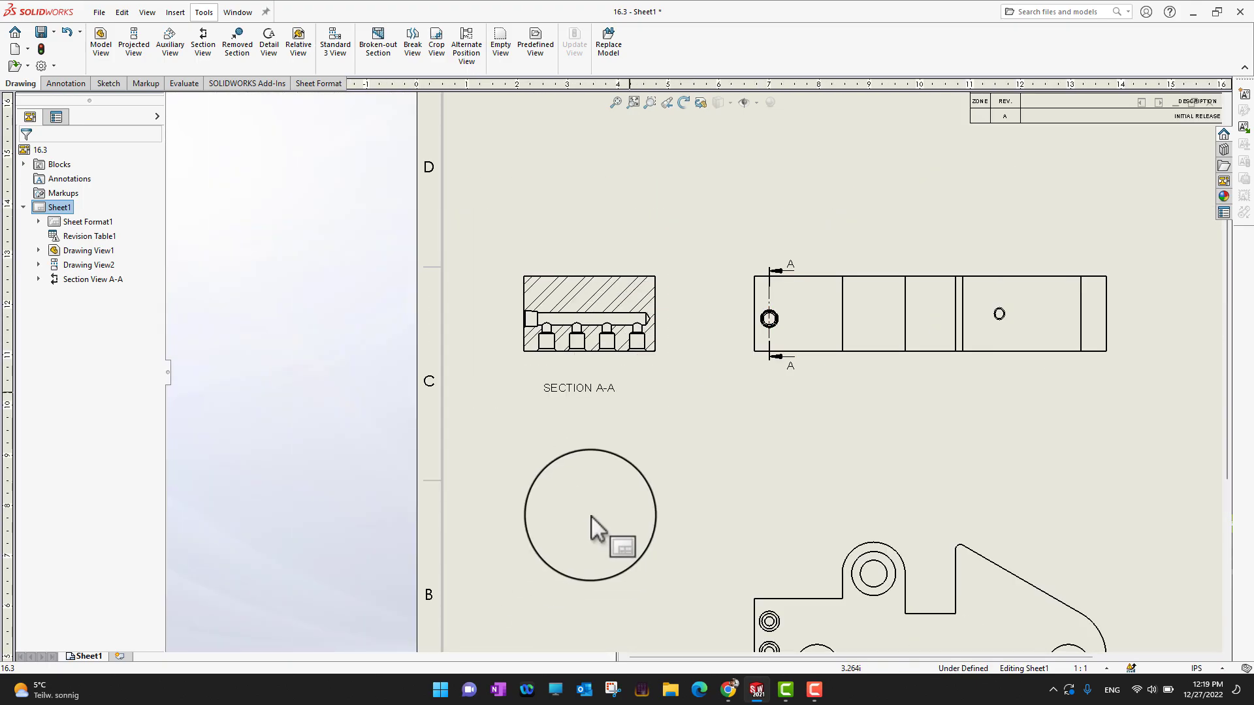
pyautogui.scroll(2, 685, 591)
pyautogui.scroll(-6, 674, 568)
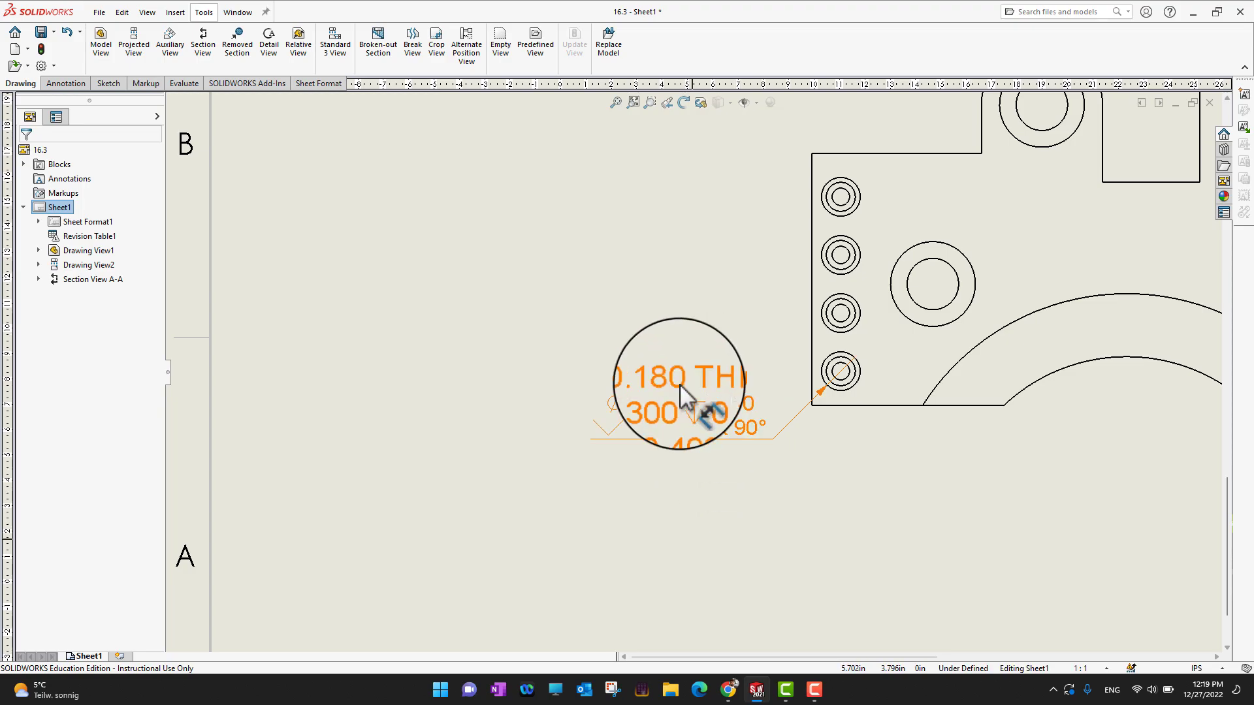
# - Dimension the counterbore diameter of the rightmost vertical hole in section A-A, placing the dimension below the view
pyautogui.scroll(6, 669, 429)
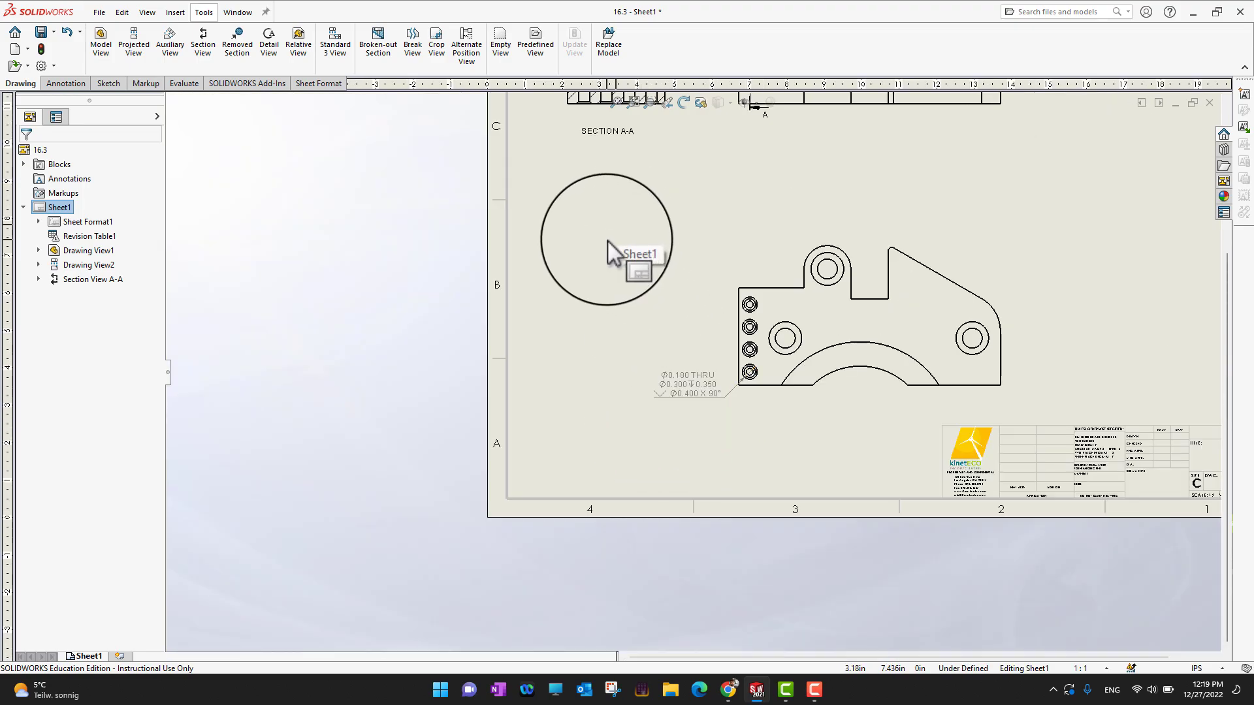
pyautogui.scroll(4, 611, 253)
pyautogui.scroll(-8, 548, 277)
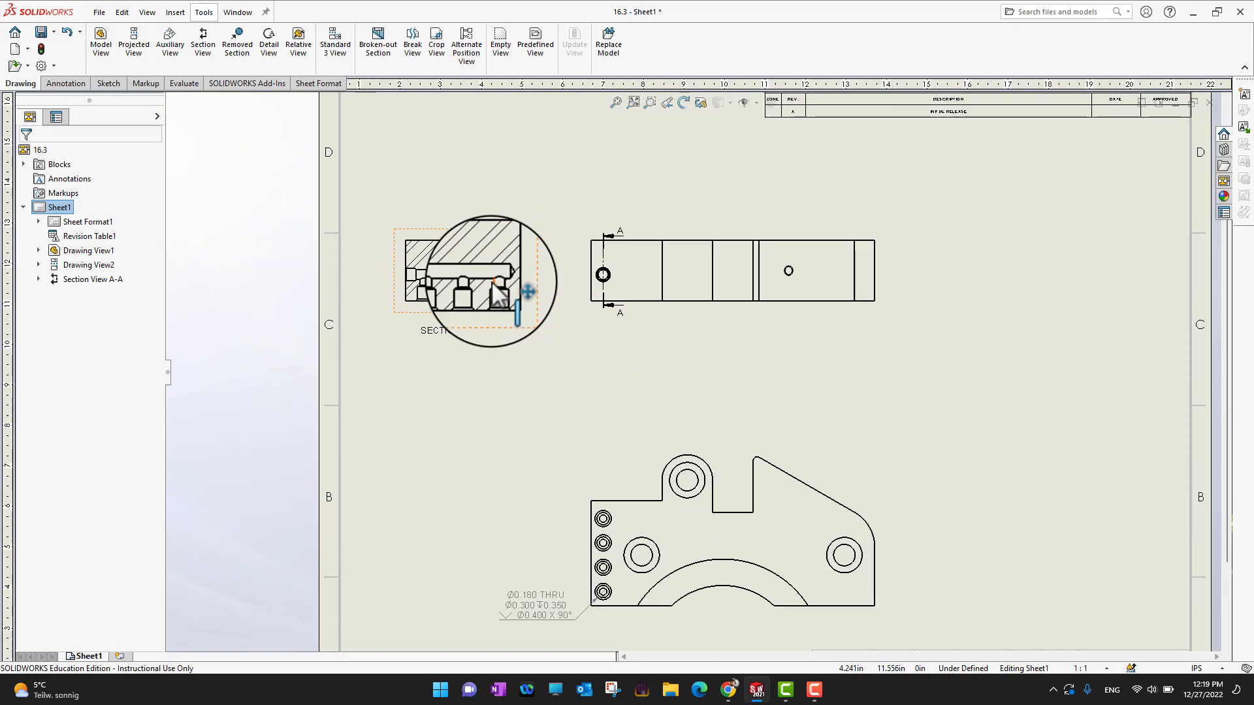
pyautogui.scroll(-2, 492, 277)
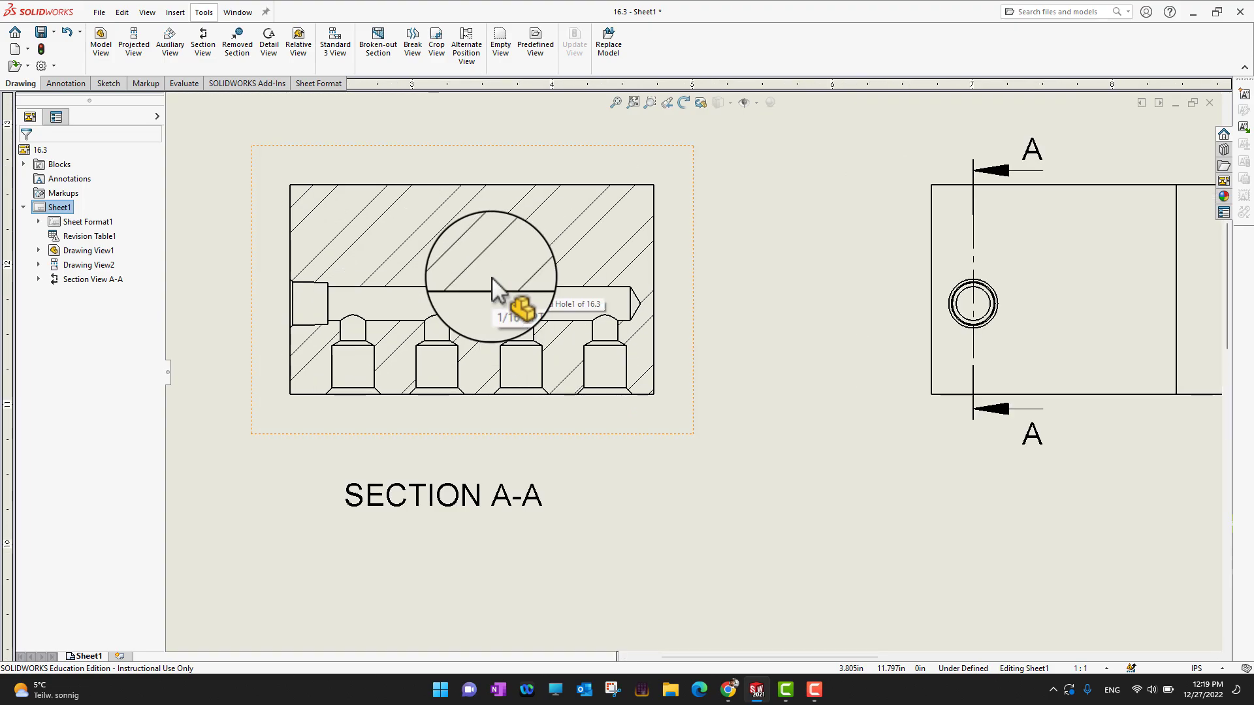
pyautogui.click(68, 84)
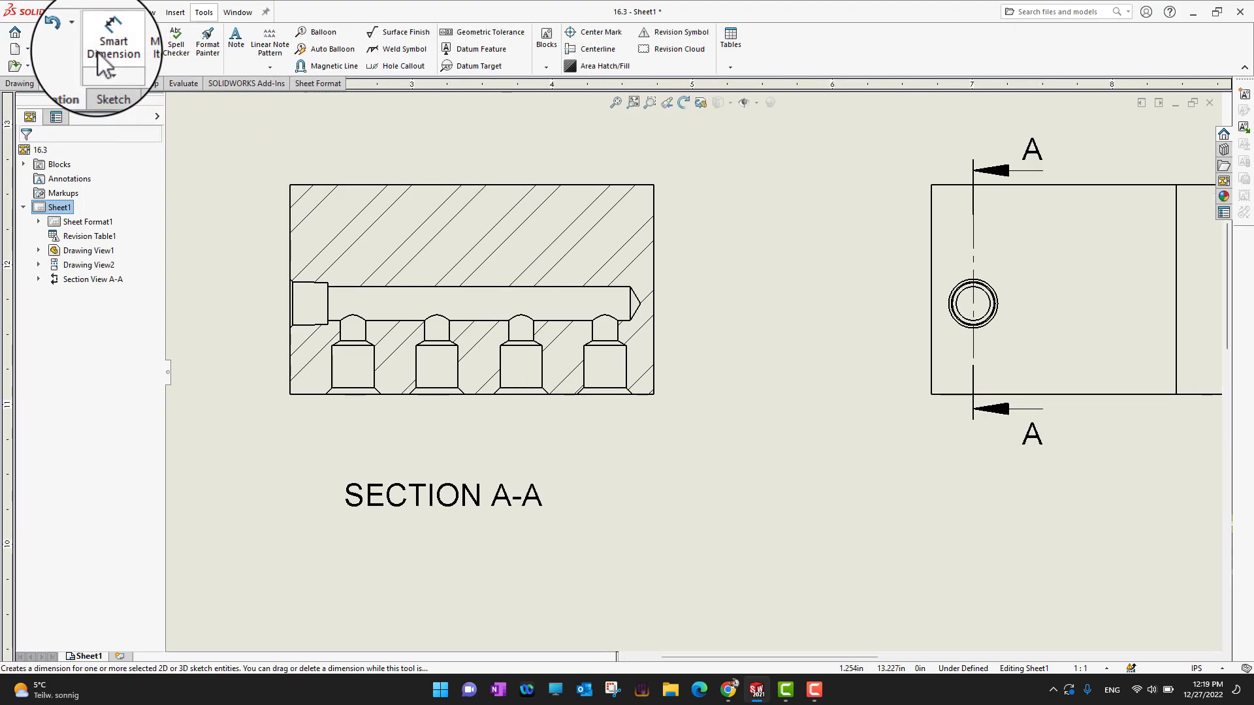
pyautogui.click(108, 43)
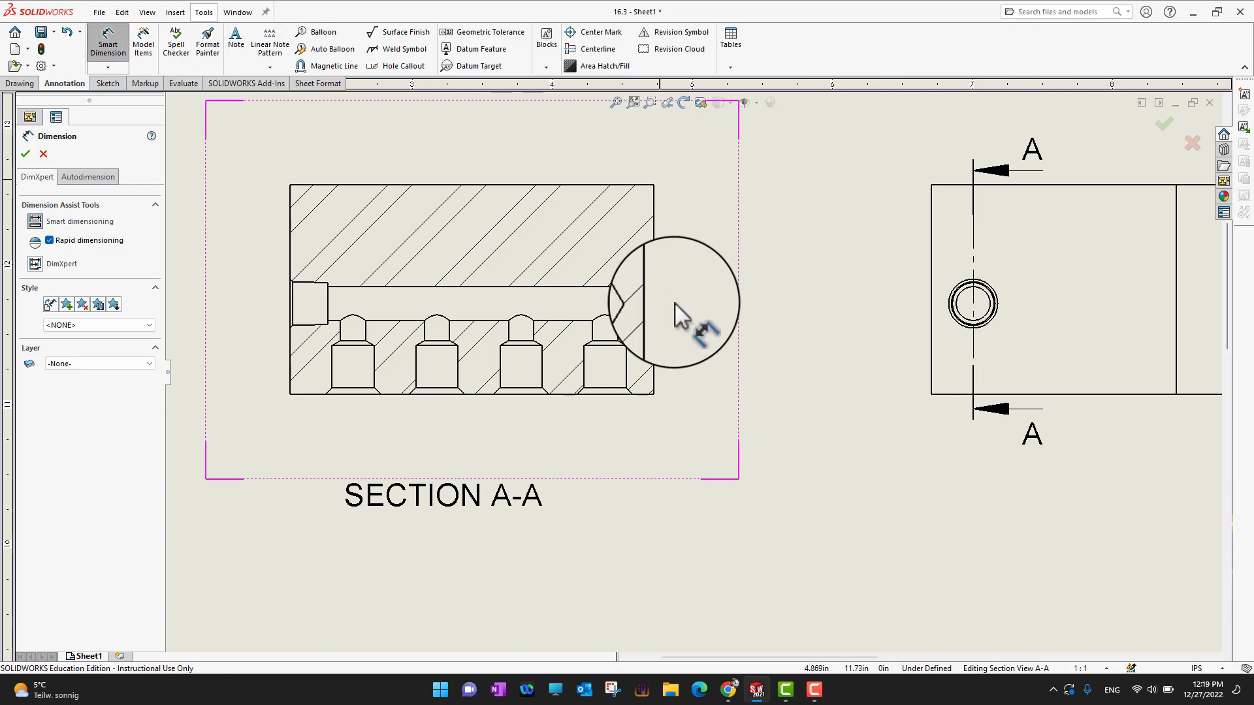
pyautogui.click(585, 368)
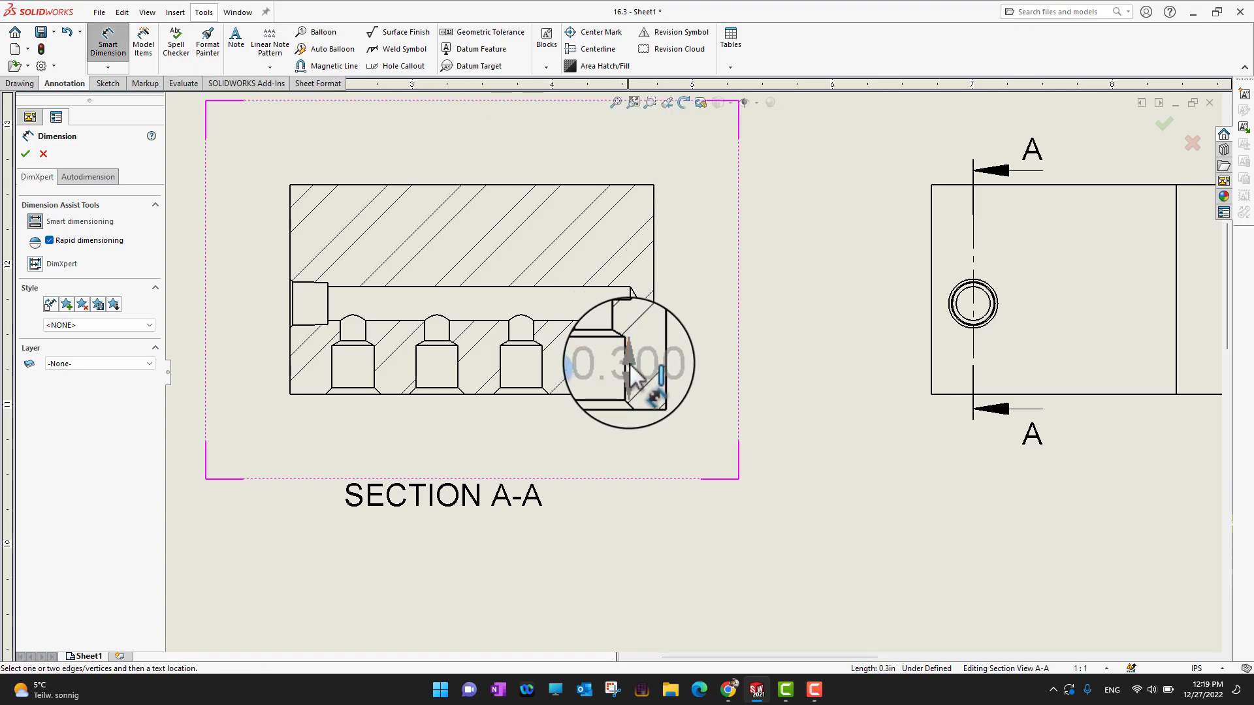
pyautogui.click(626, 366)
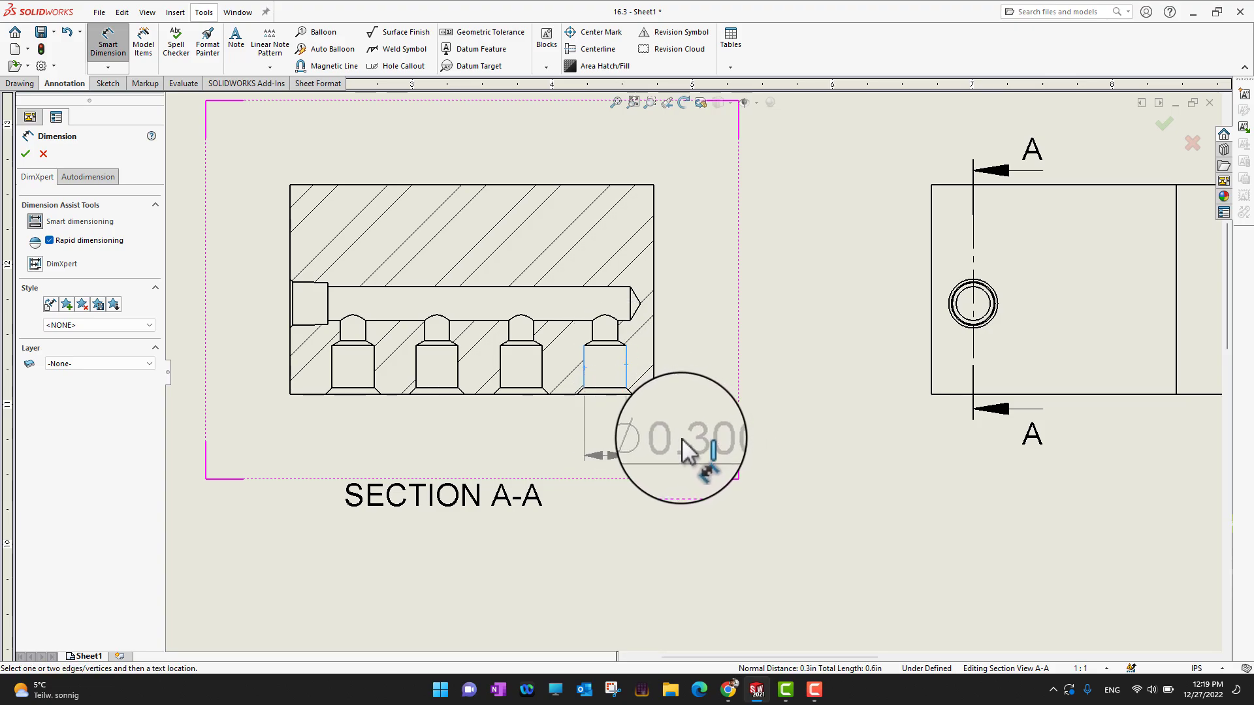
pyautogui.click(682, 439)
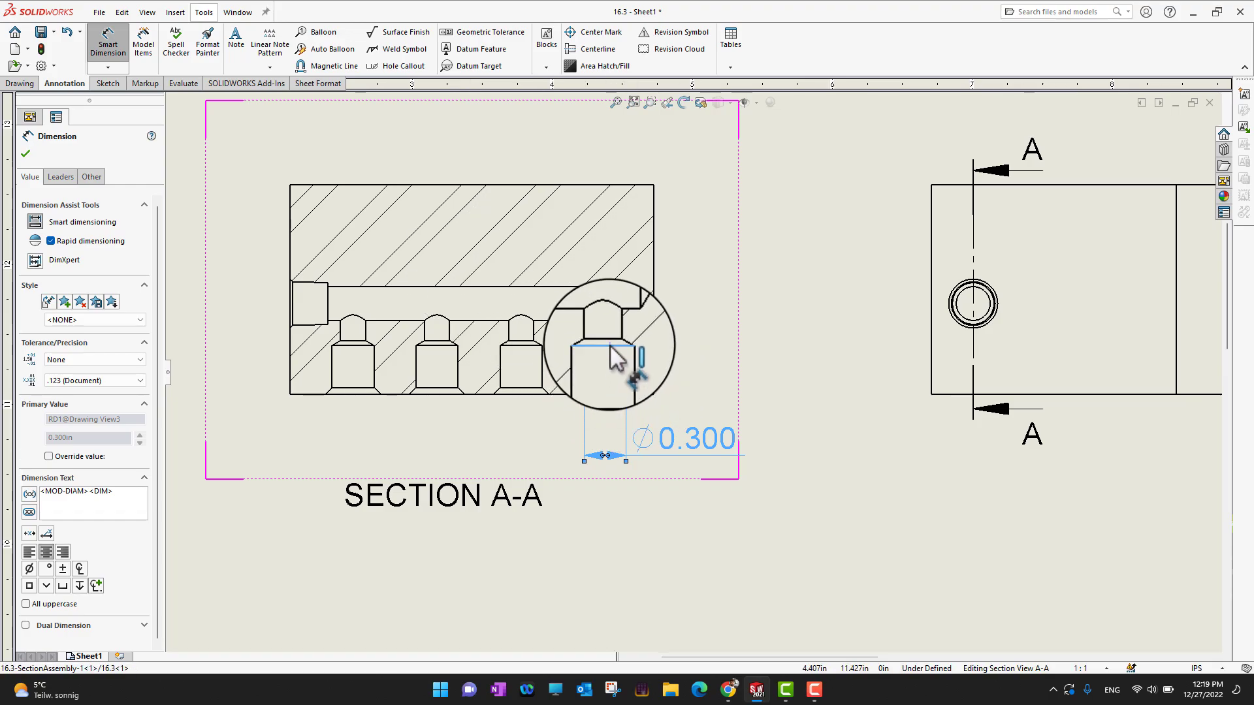
# - Dimension the depth of the same hole's counterbore from the part's lower edge, placing the dimension to the right of section A-A
pyautogui.click(626, 394)
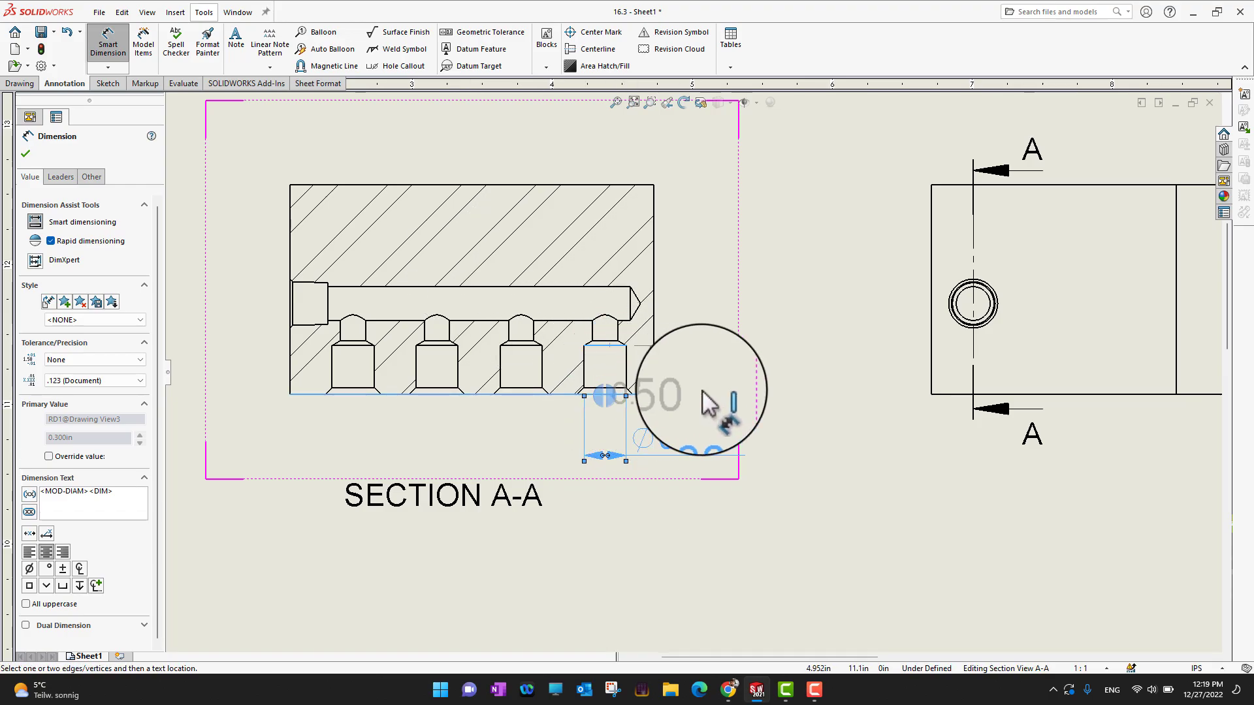
pyautogui.click(726, 323)
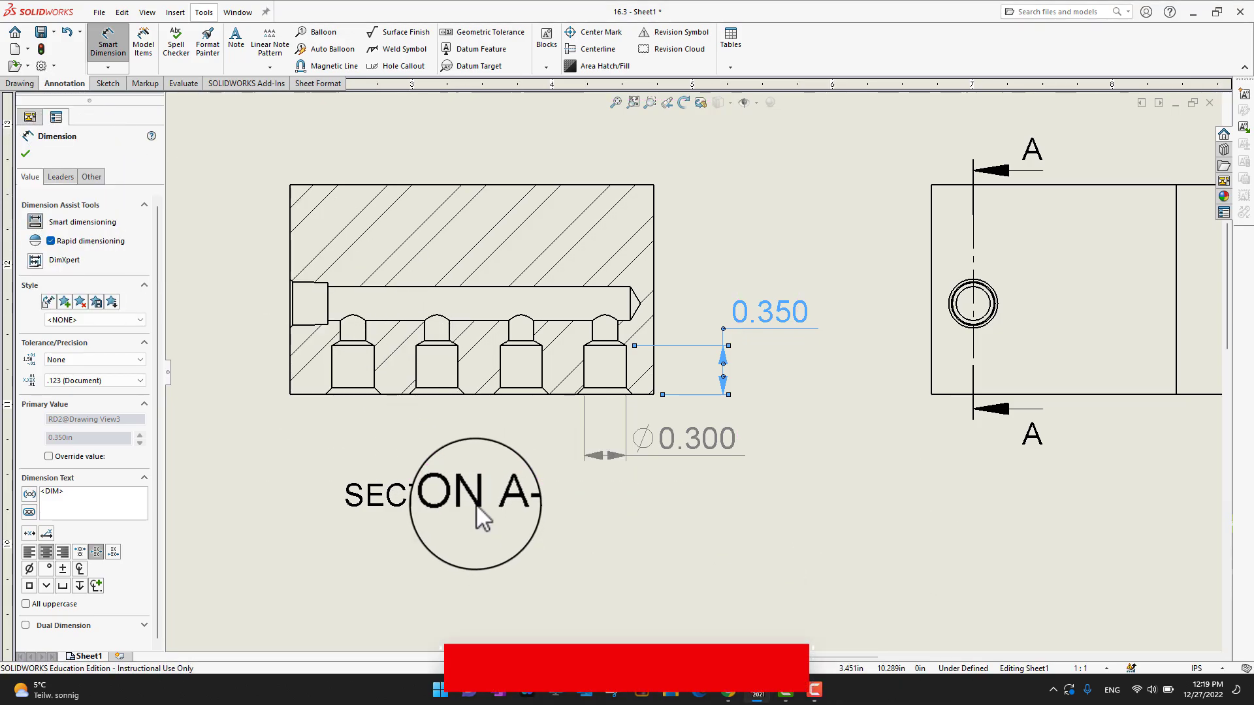
pyautogui.click(26, 155)
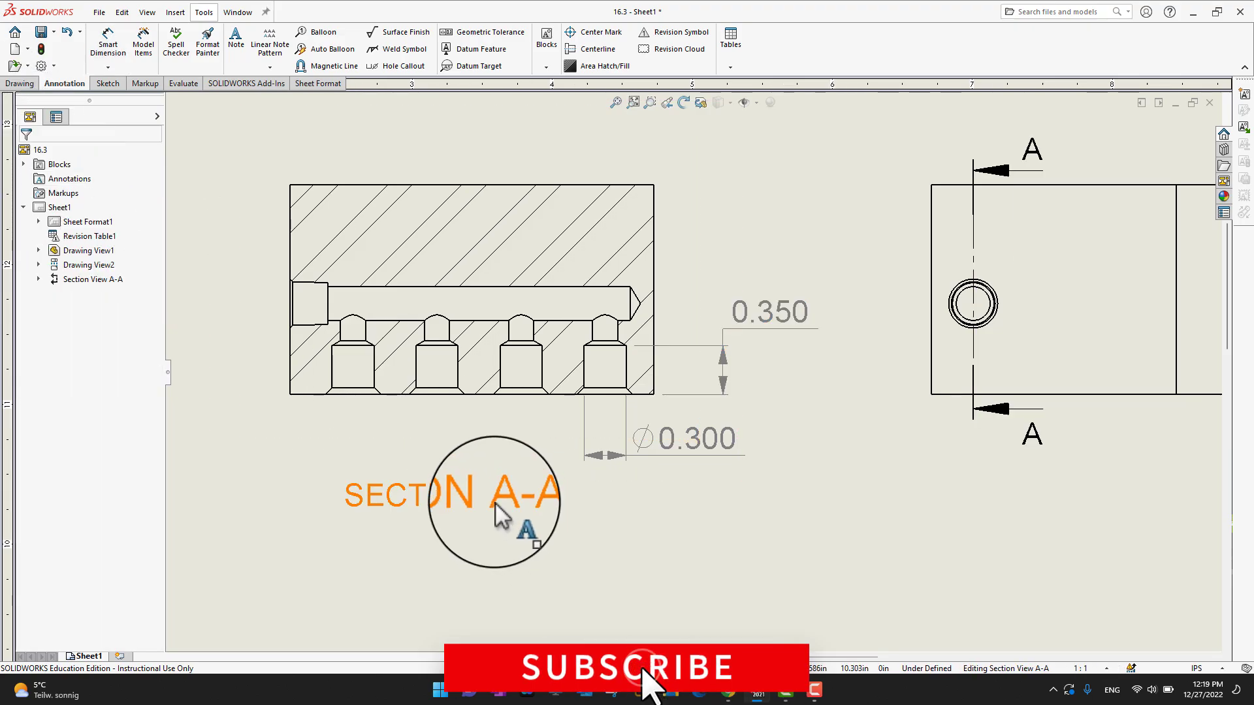
# - Move the SECTION A-A label well below the section view to free space for more dimensions
pyautogui.click(470, 502)
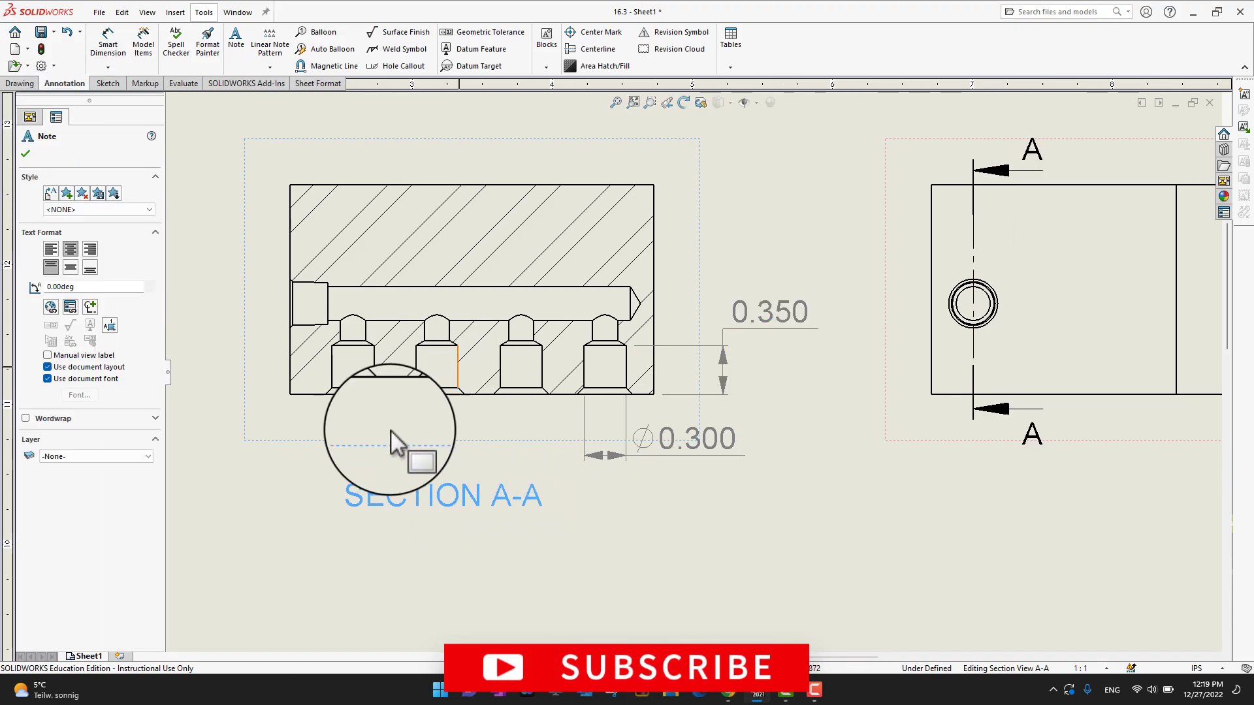
pyautogui.moveTo(431, 503); pyautogui.dragTo(421, 637)
pyautogui.click(26, 153)
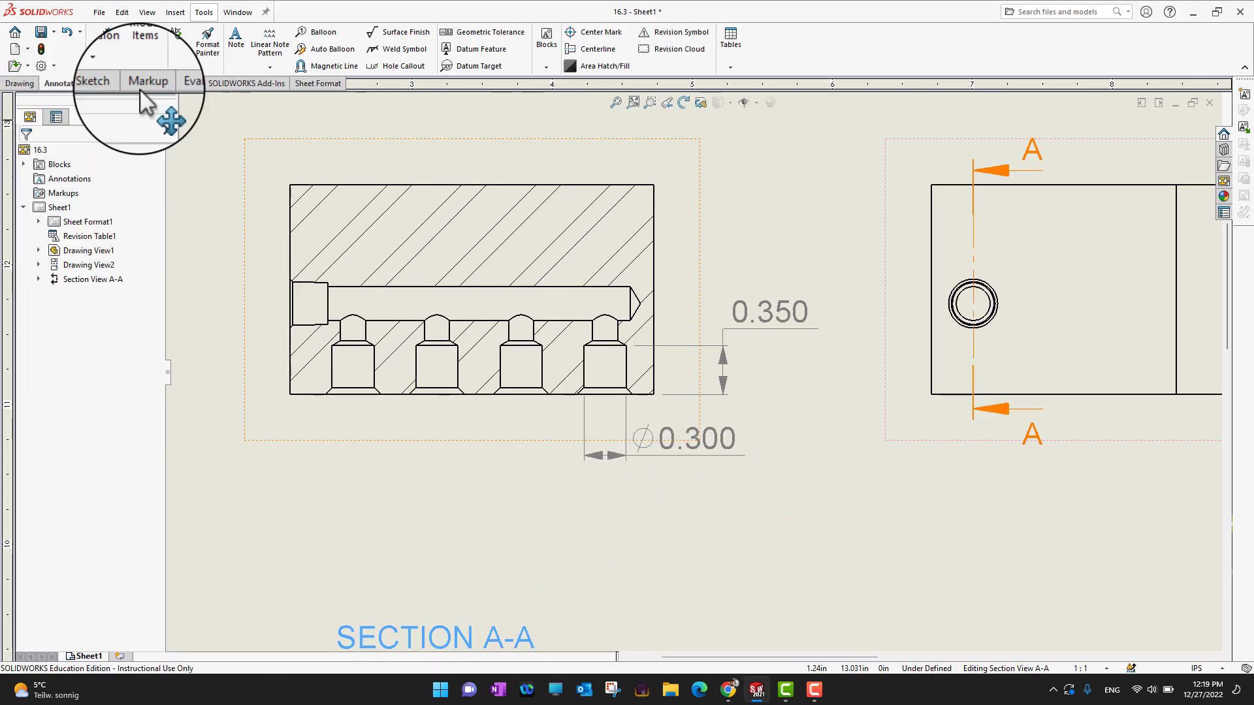
# - Dimension the angle between the sloped shoulder edges at the rightmost hole's counterbore end, placing it beneath the diameter dimension
pyautogui.click(108, 48)
pyautogui.scroll(3, 622, 353)
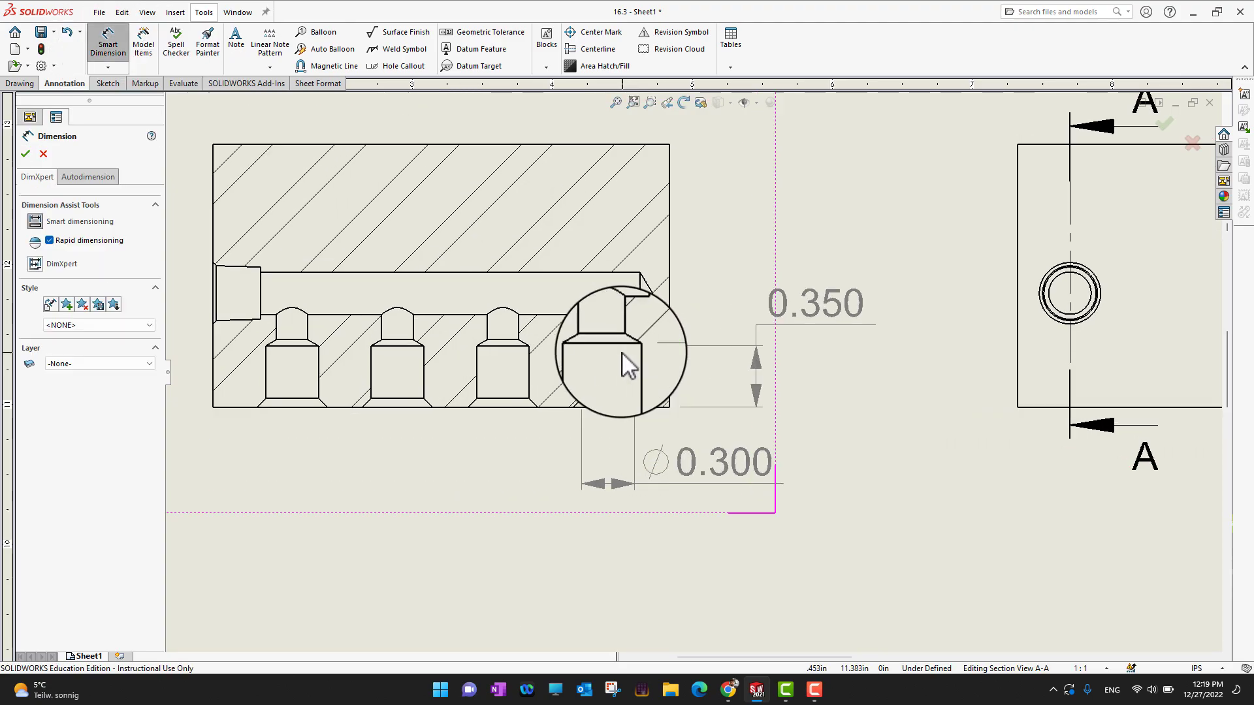
pyautogui.scroll(3, 621, 355)
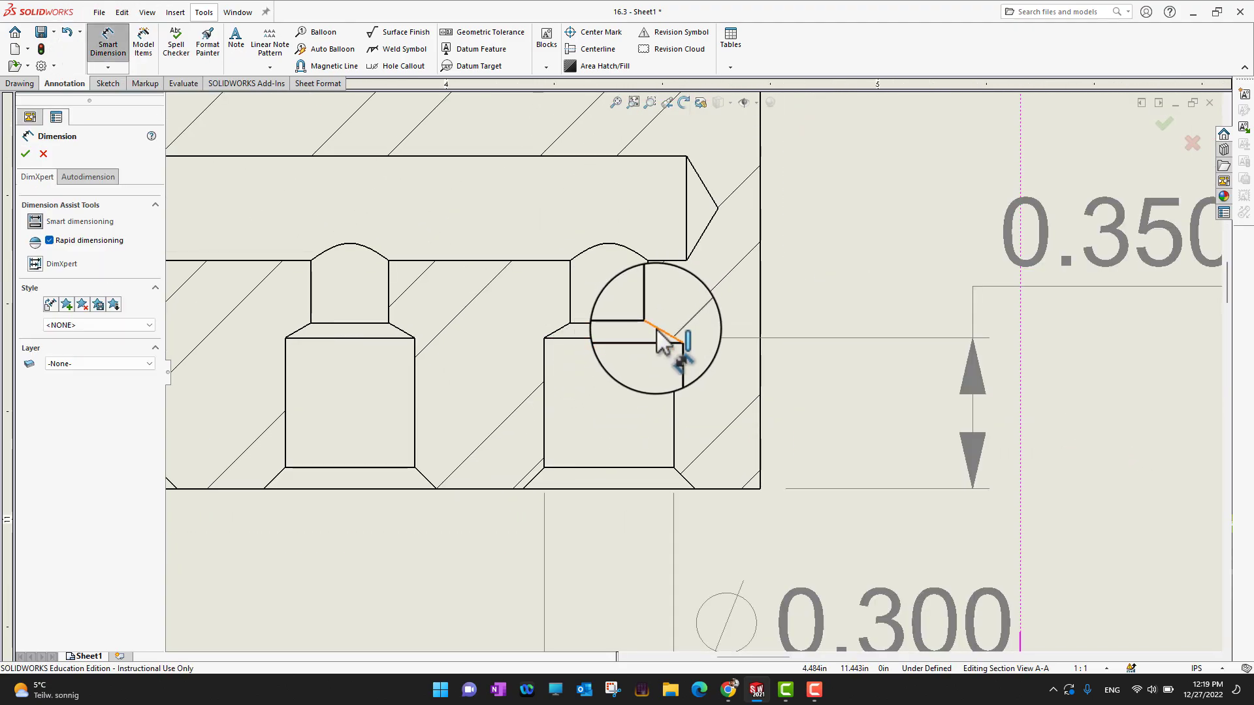
pyautogui.click(659, 337)
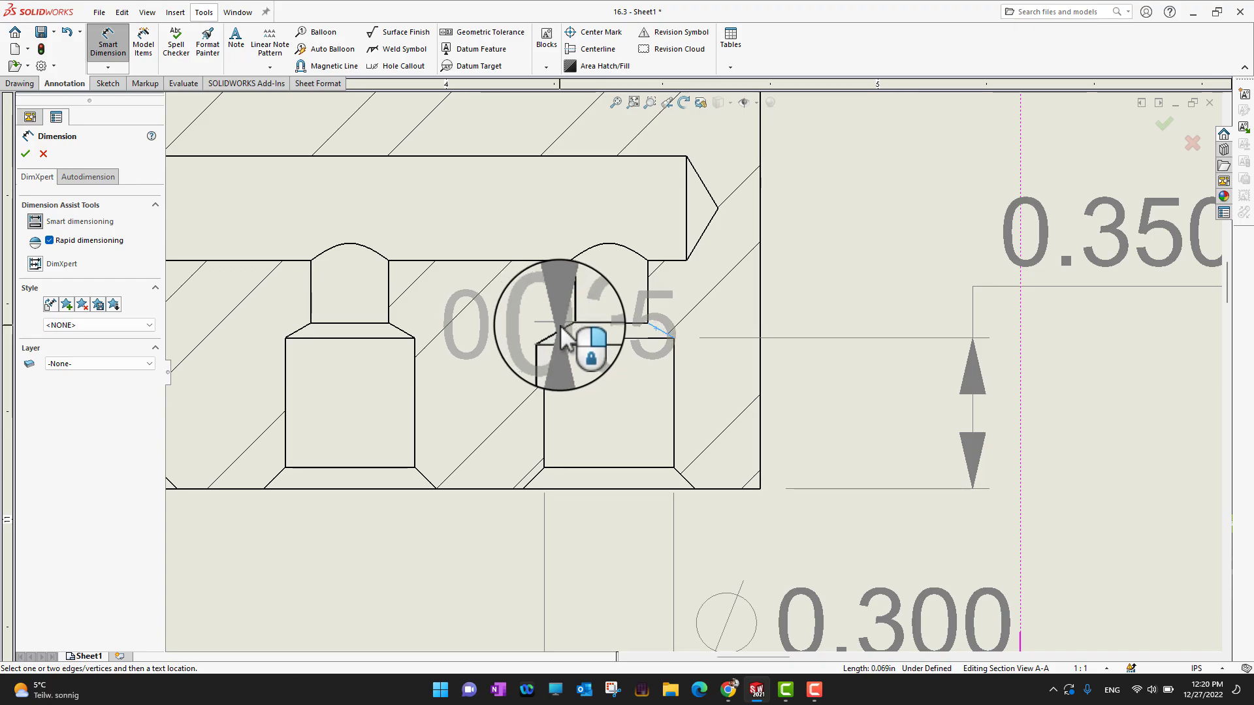
pyautogui.click(561, 340)
pyautogui.scroll(-5, 697, 490)
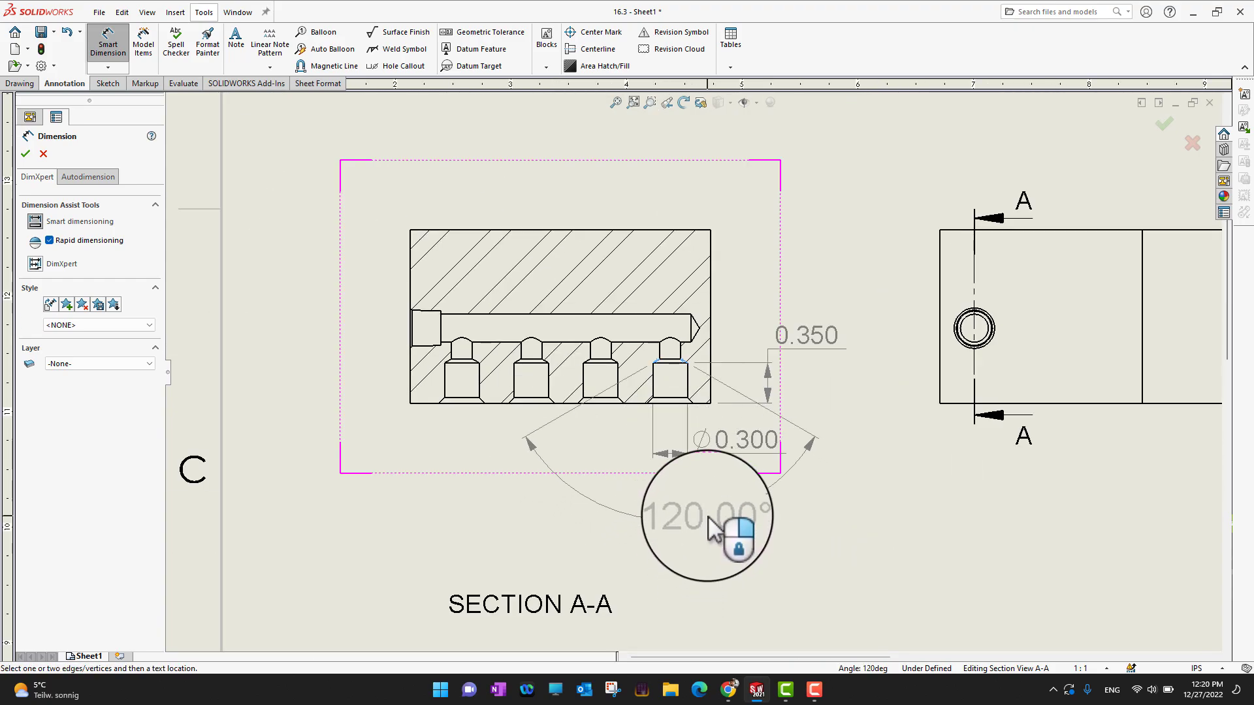
pyautogui.click(708, 512)
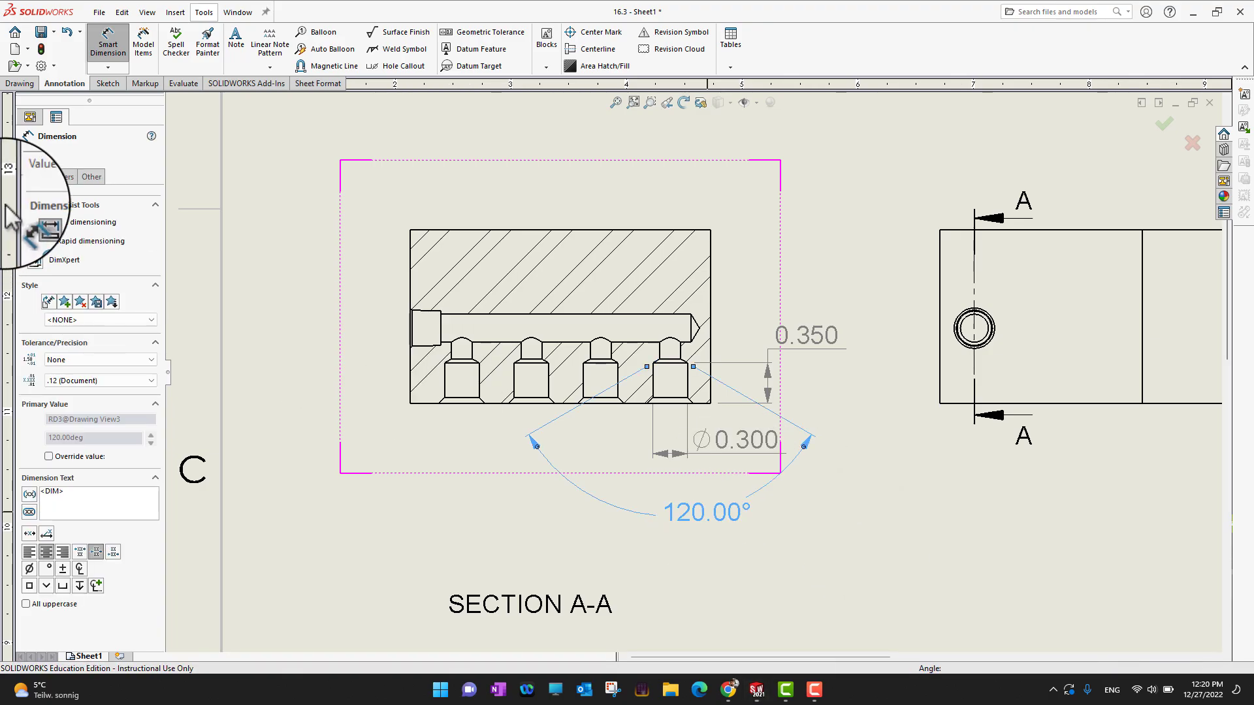
# - Dimension the countersink angle between the chamfered edges at the rightmost hole's opening, placing it beneath the shoulder angle dimension
pyautogui.scroll(3, 639, 378)
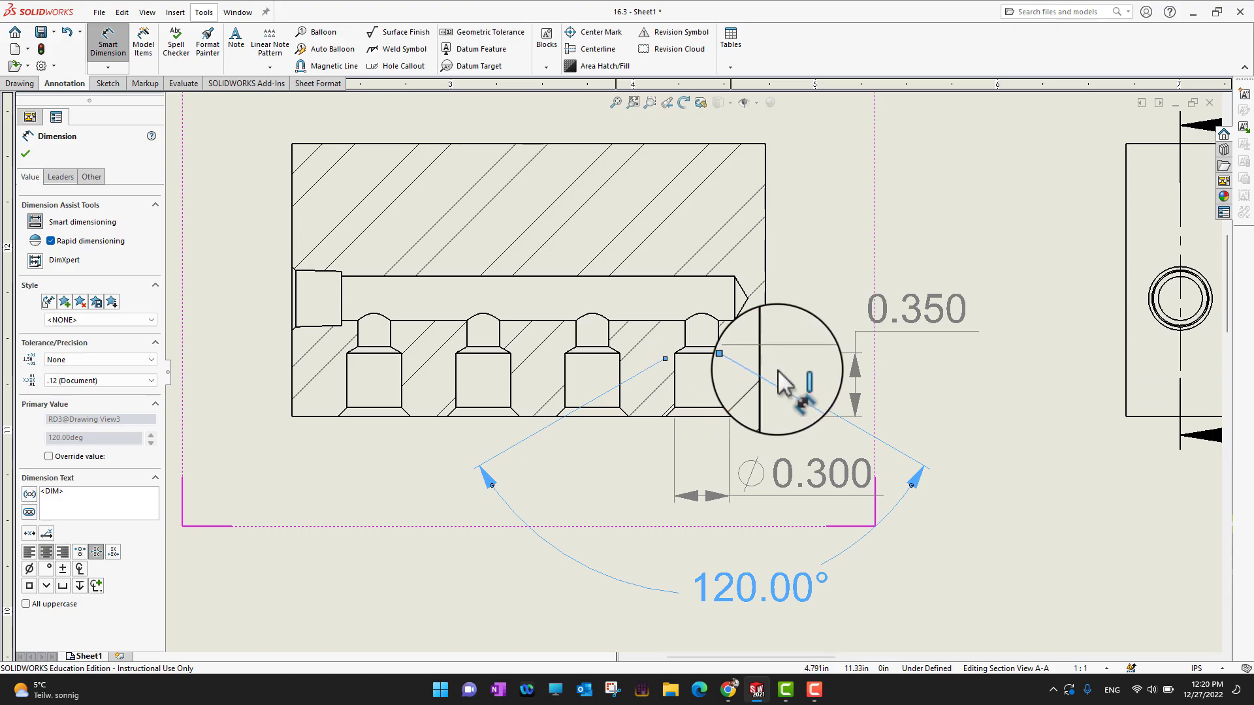
pyautogui.scroll(2, 762, 390)
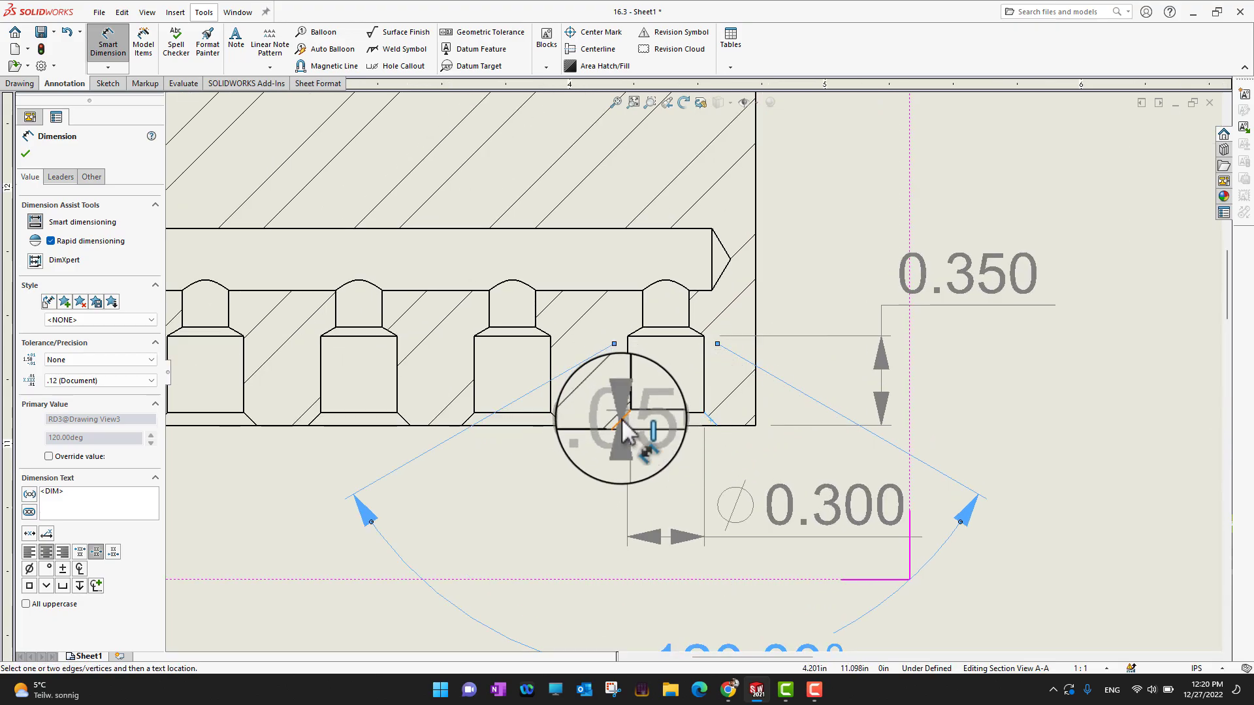
pyautogui.scroll(-3, 803, 546)
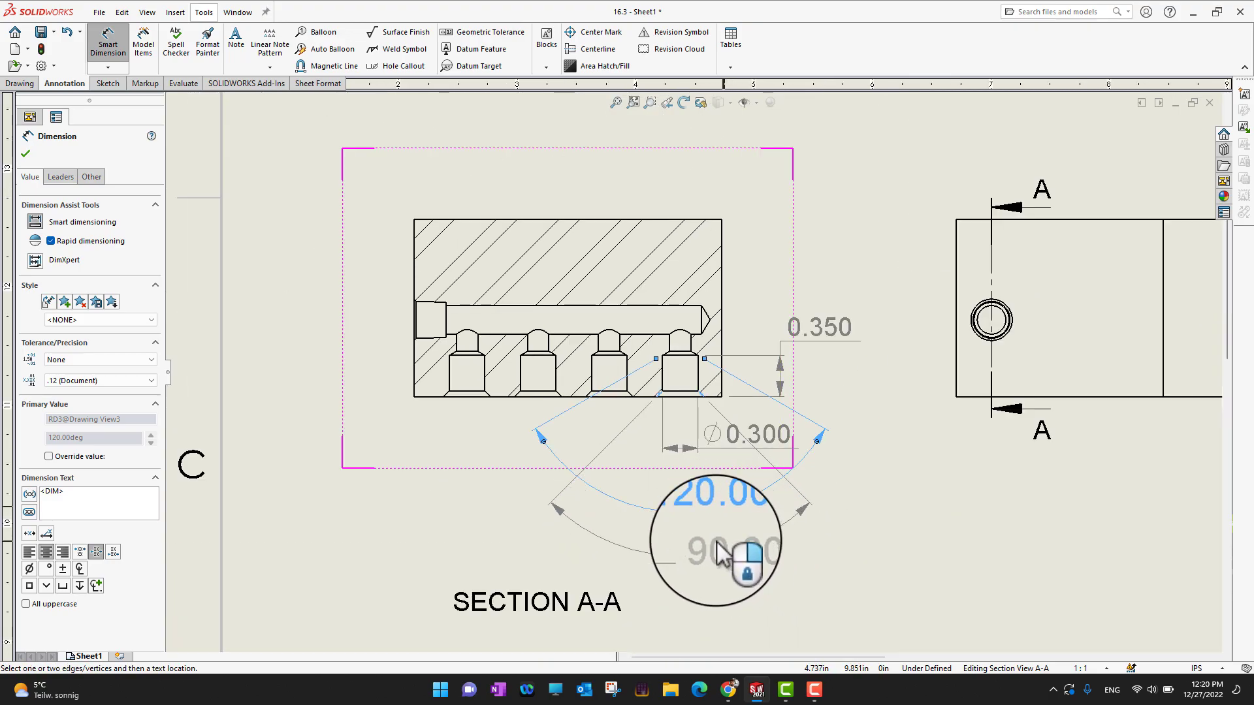
pyautogui.click(706, 545)
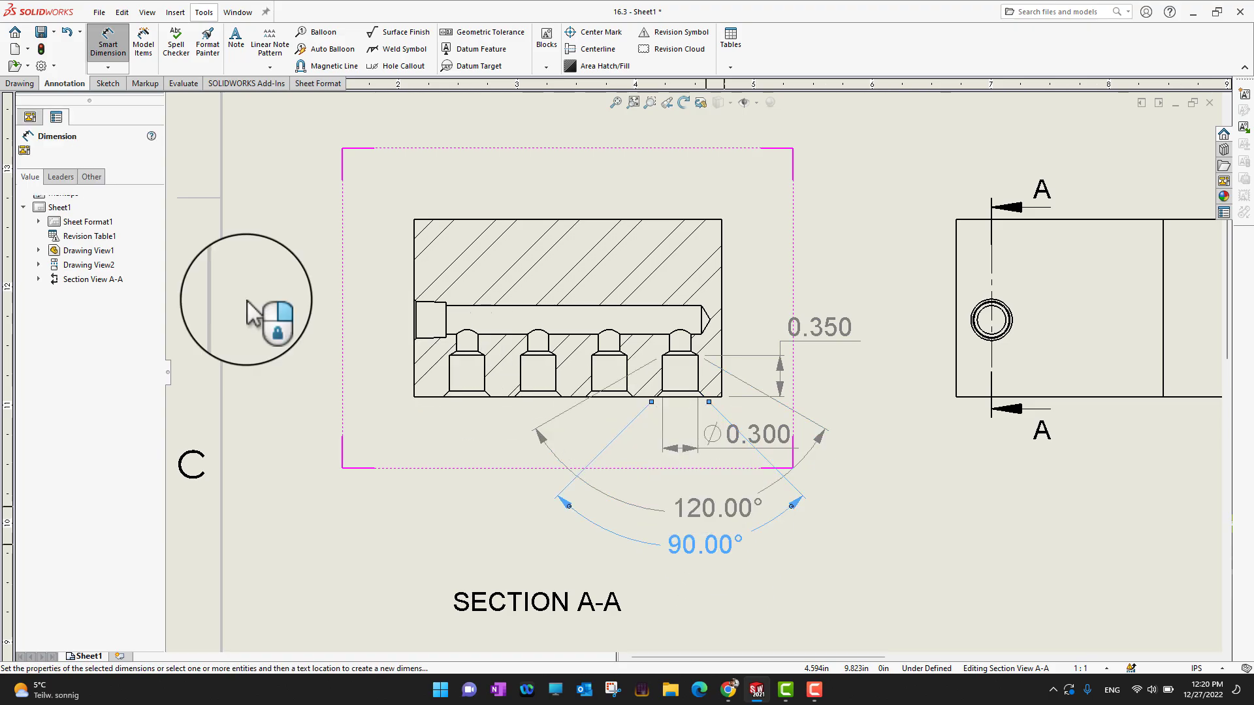
pyautogui.click(28, 154)
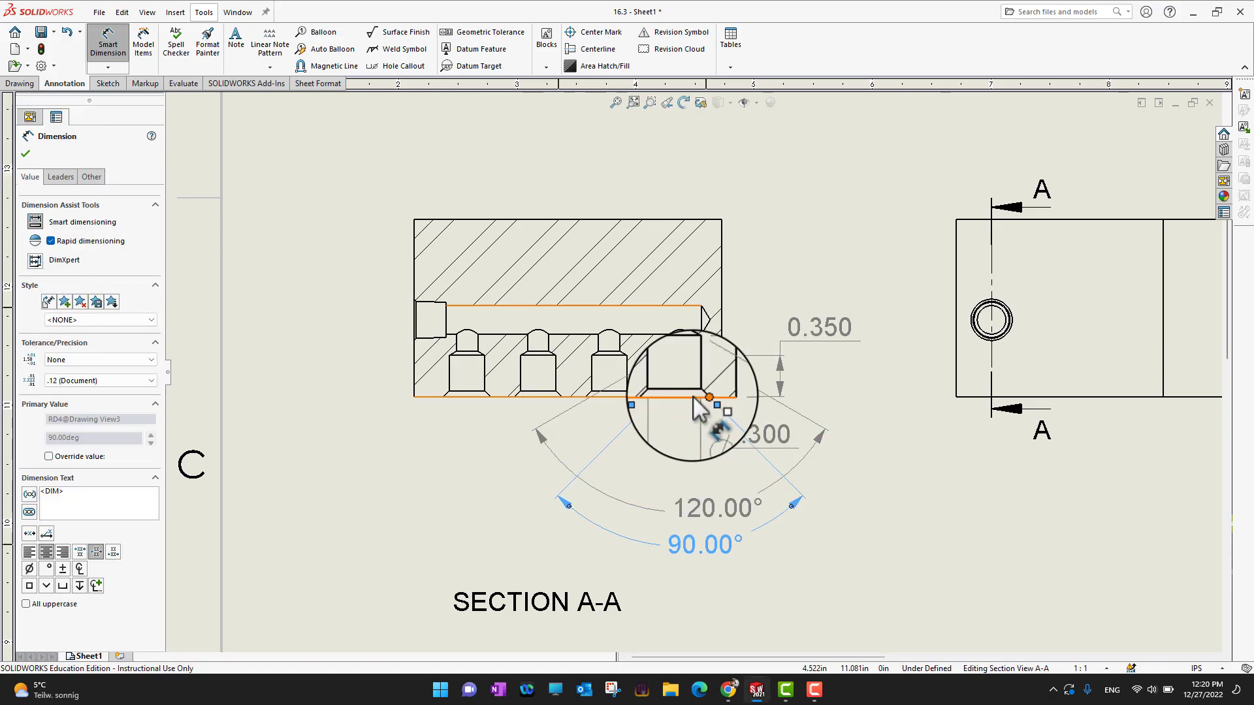
# - Dimension the diameter of the rightmost hole's narrow upper bore, placing the dimension to the lower right of section A-A
pyautogui.scroll(-3, 712, 418)
pyautogui.scroll(-2, 715, 408)
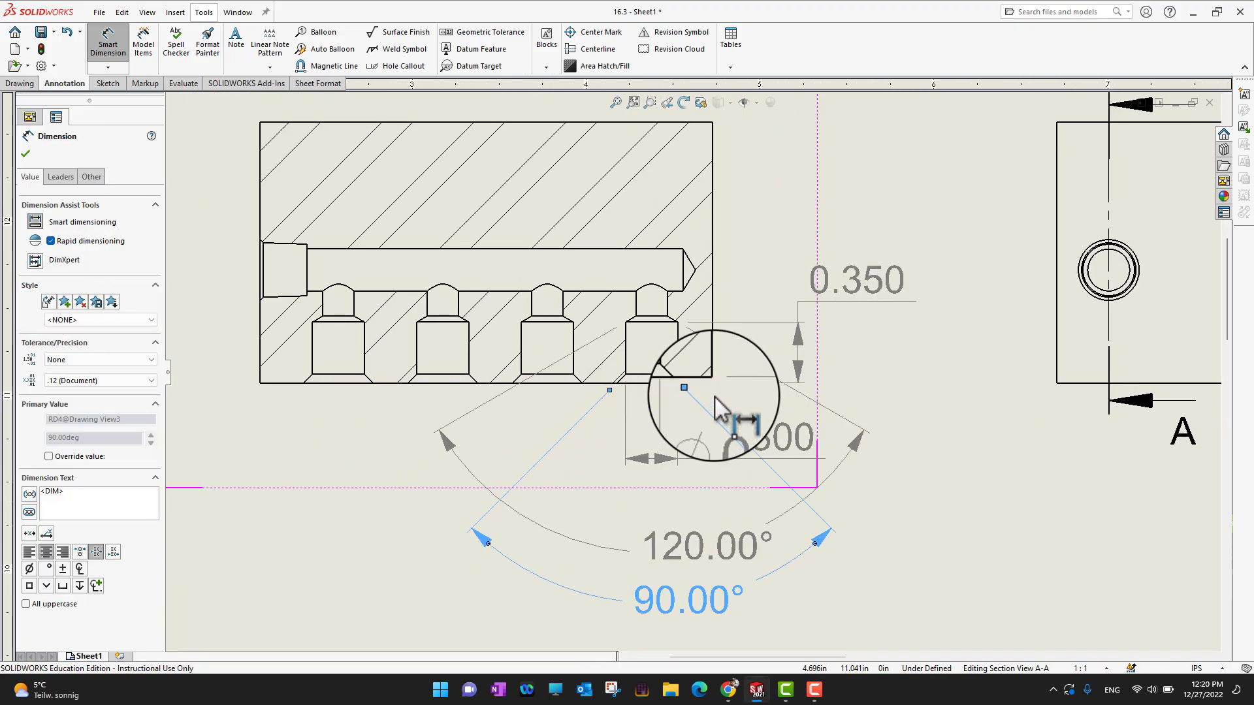
pyautogui.scroll(-1, 715, 409)
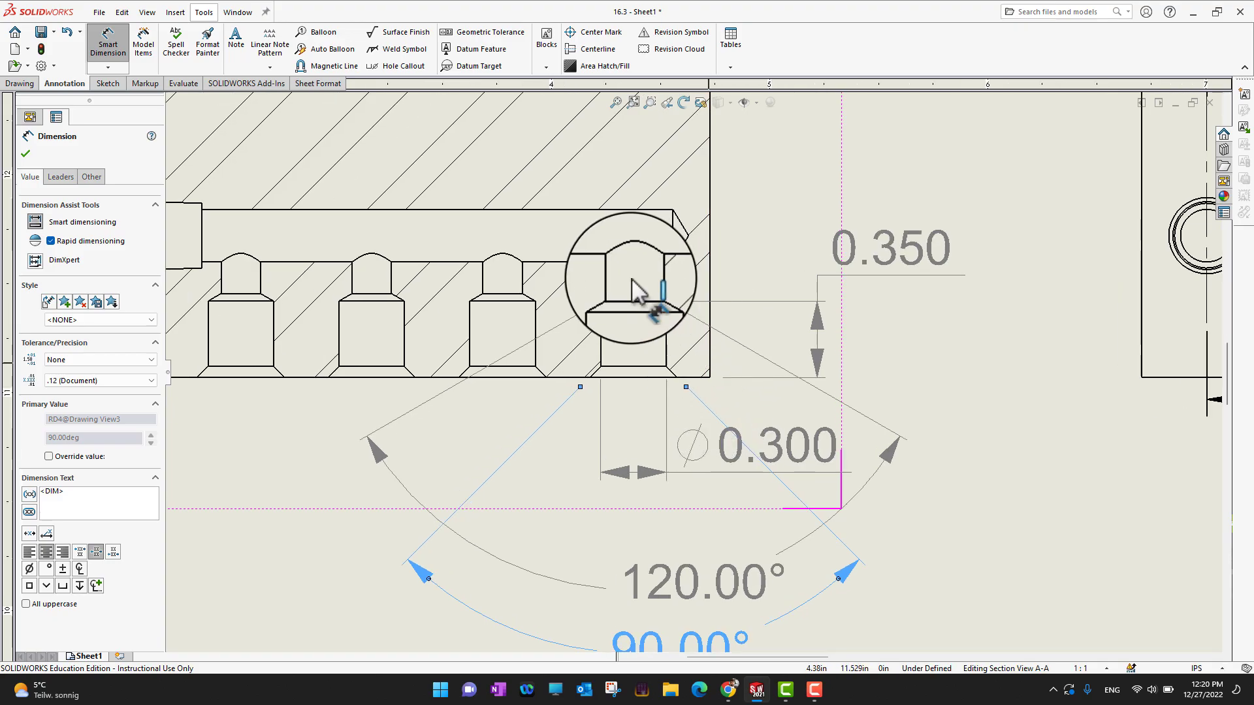
pyautogui.click(613, 281)
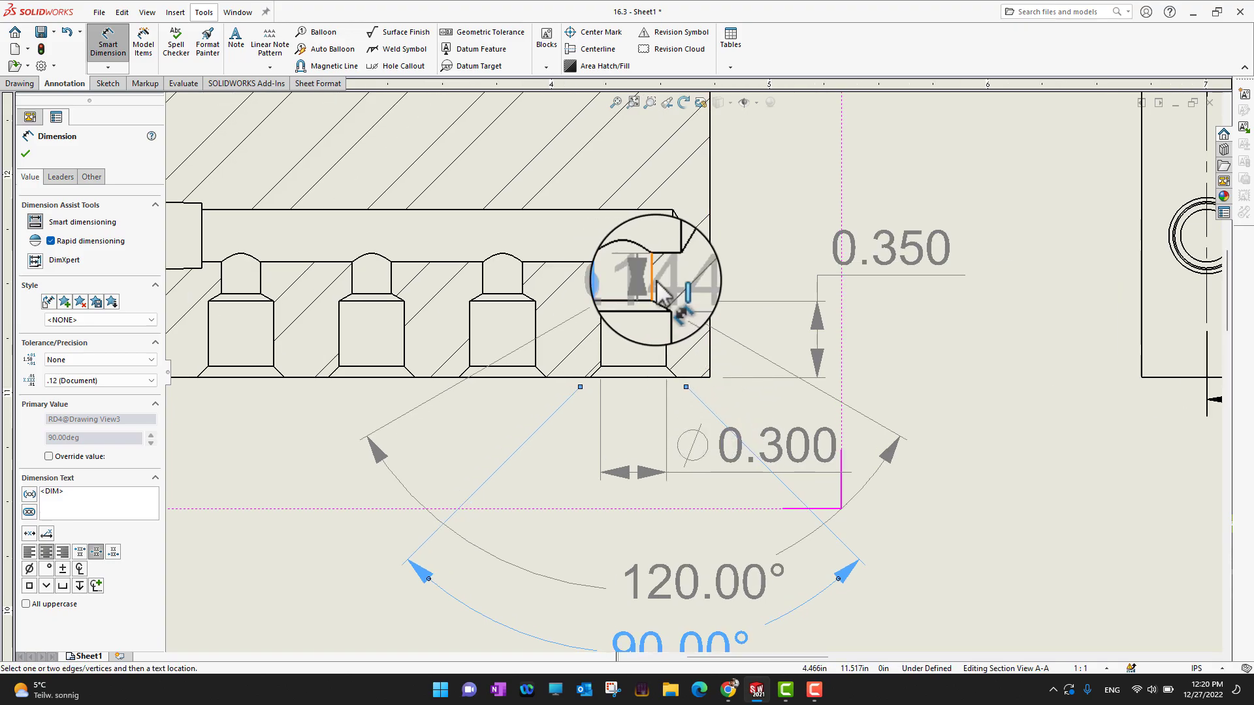
pyautogui.click(654, 280)
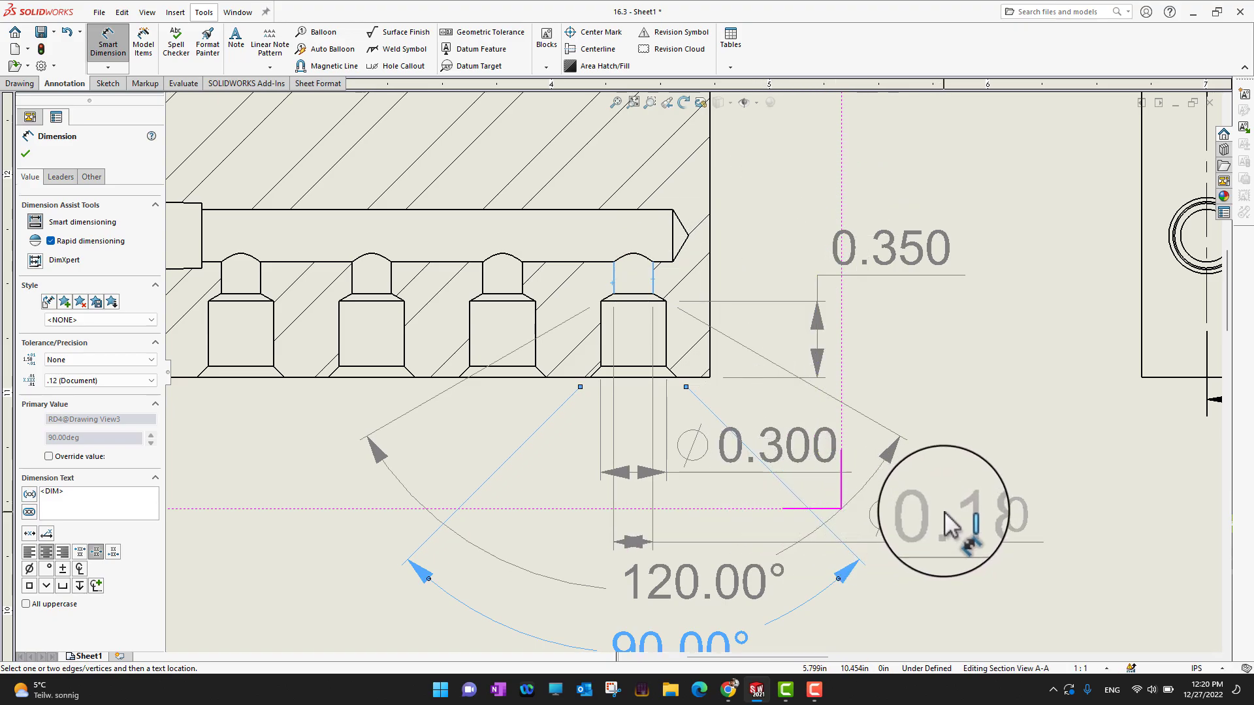
pyautogui.click(953, 525)
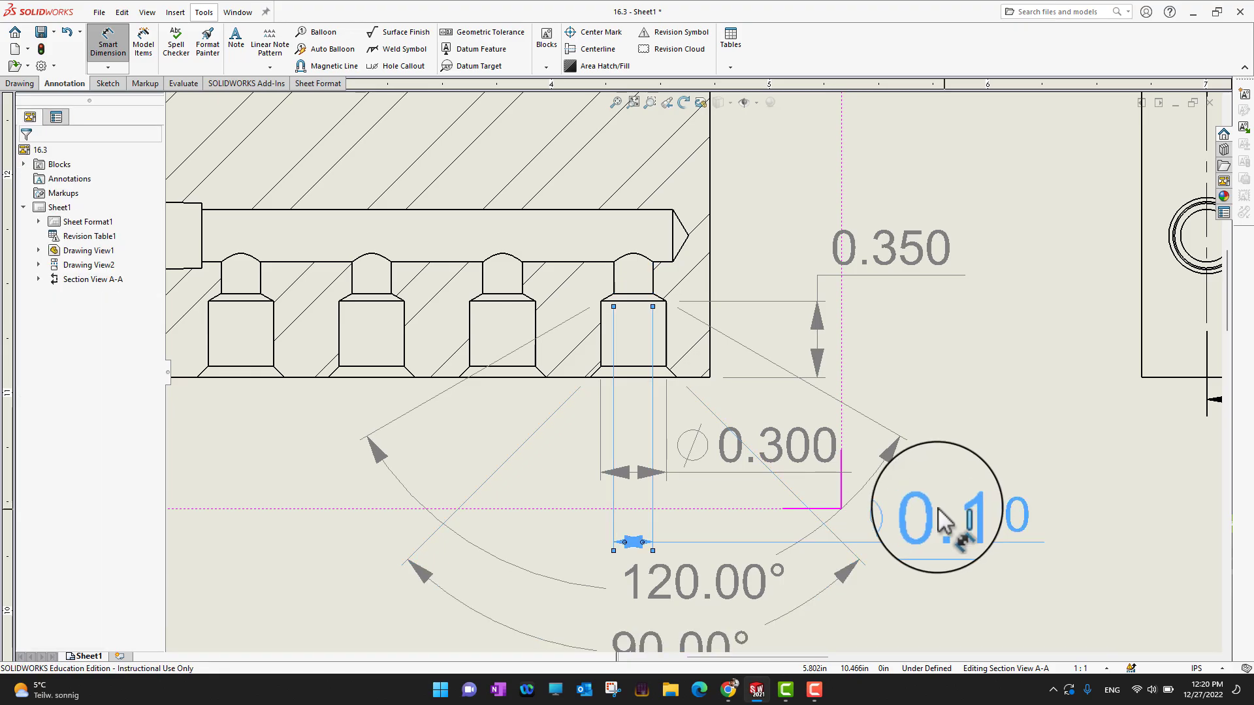
pyautogui.click(26, 155)
# - Compare the dimensions in section A-A with the hole callout on the front view
pyautogui.scroll(5, 935, 382)
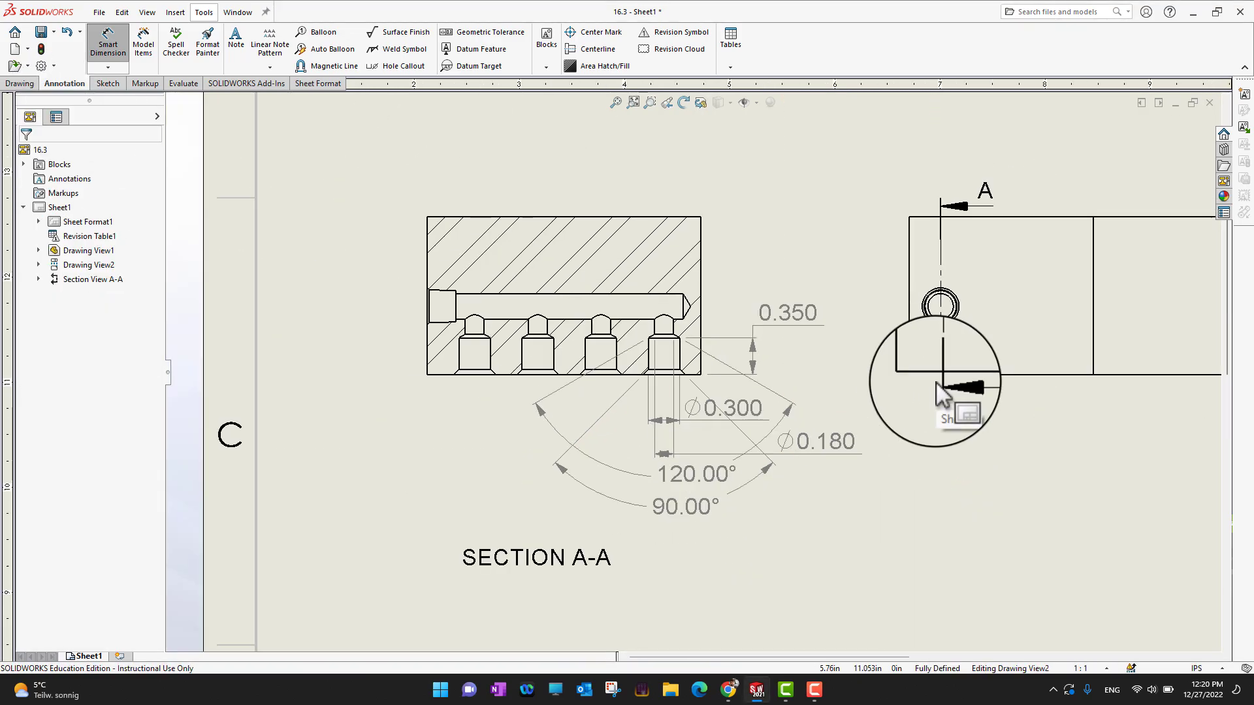
pyautogui.scroll(-3, 940, 384)
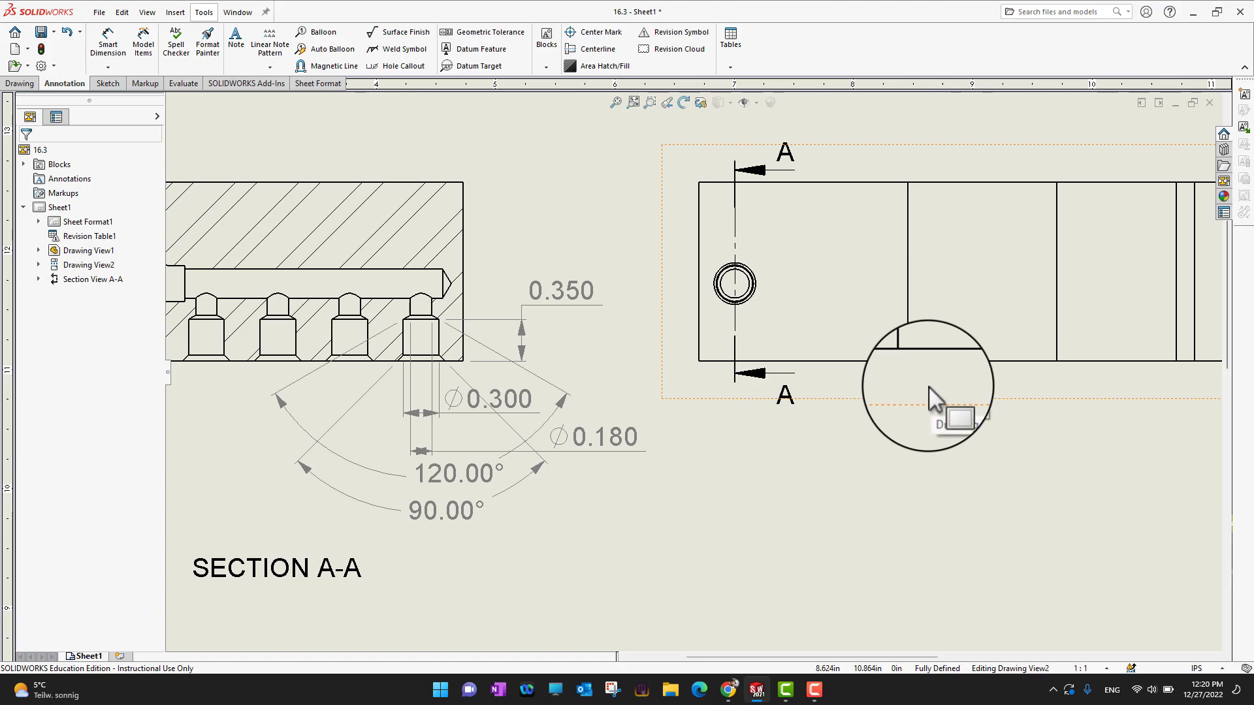
pyautogui.scroll(2, 929, 386)
pyautogui.scroll(-1, 842, 340)
pyautogui.scroll(2, 803, 346)
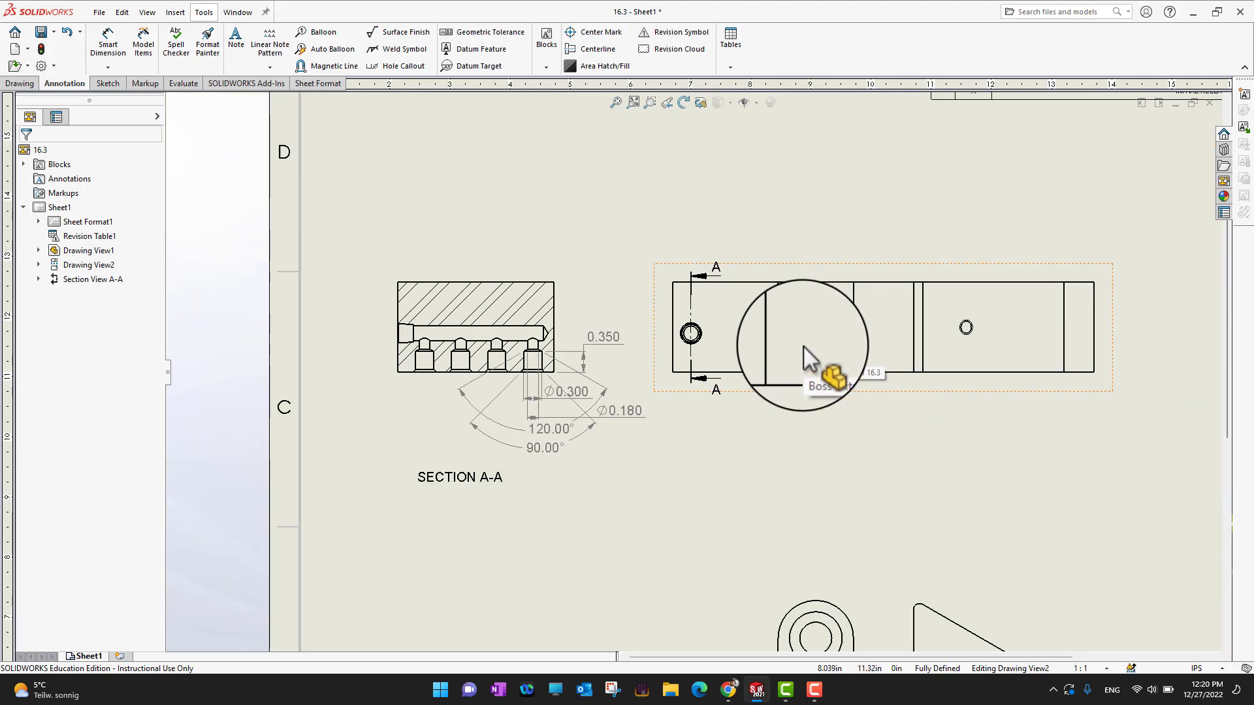
pyautogui.scroll(1, 803, 346)
pyautogui.scroll(3, 750, 532)
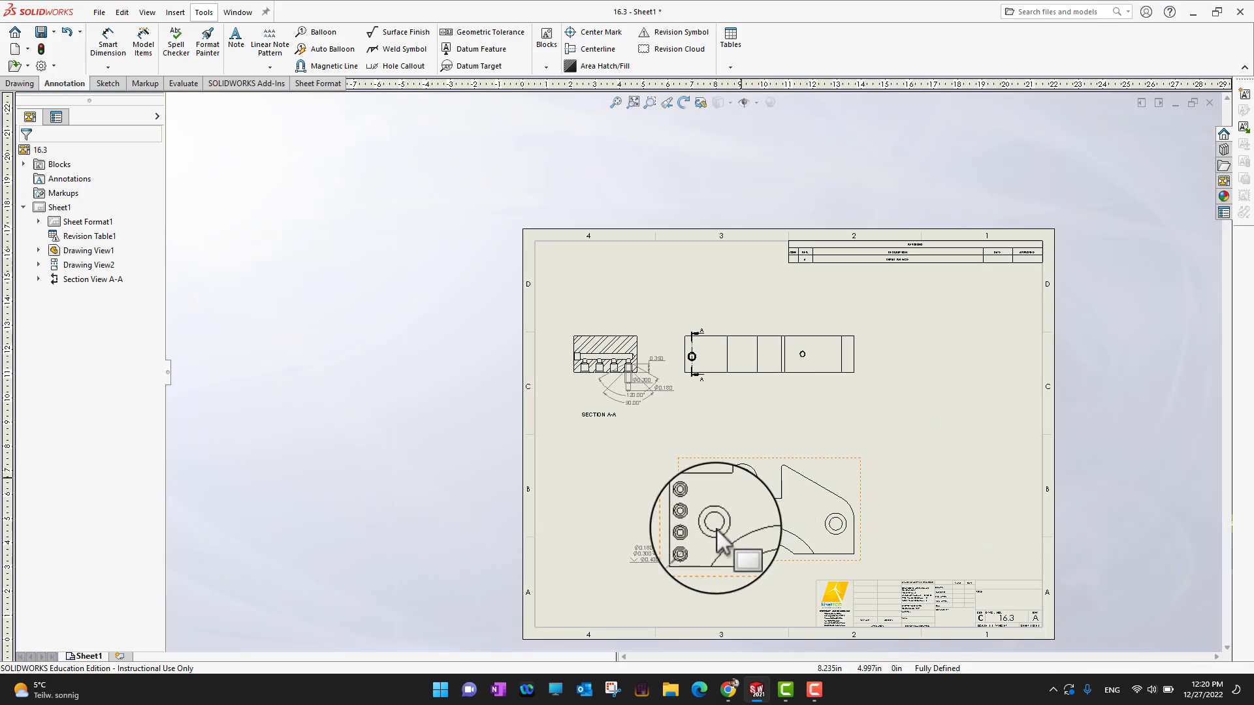
pyautogui.scroll(-5, 687, 559)
pyautogui.scroll(-1, 680, 490)
pyautogui.scroll(1, 676, 480)
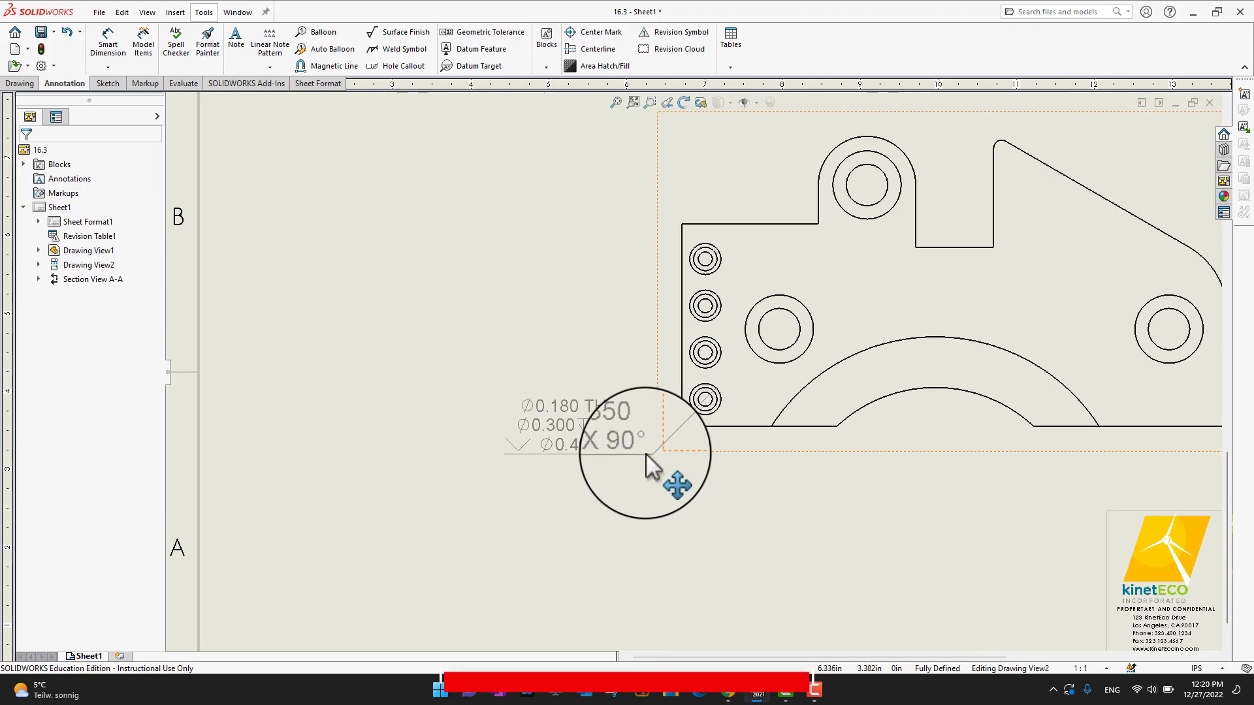
pyautogui.scroll(2, 630, 418)
pyautogui.scroll(2, 592, 160)
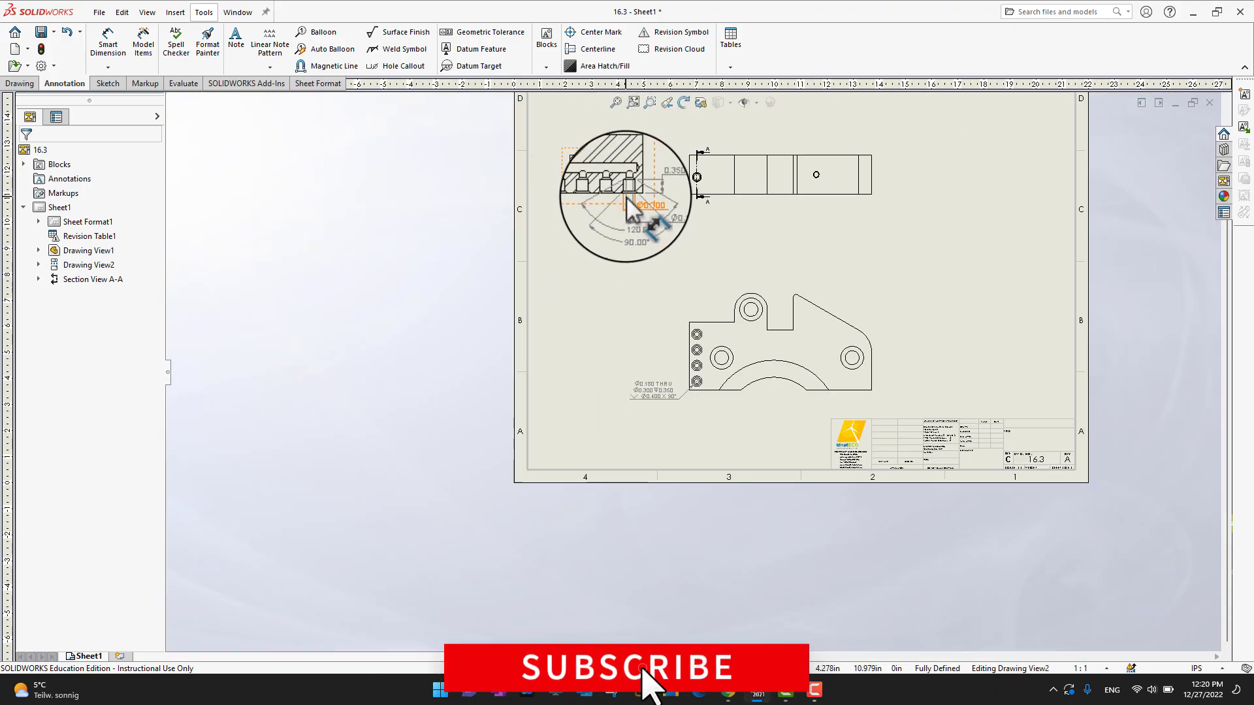
pyautogui.scroll(-4, 645, 227)
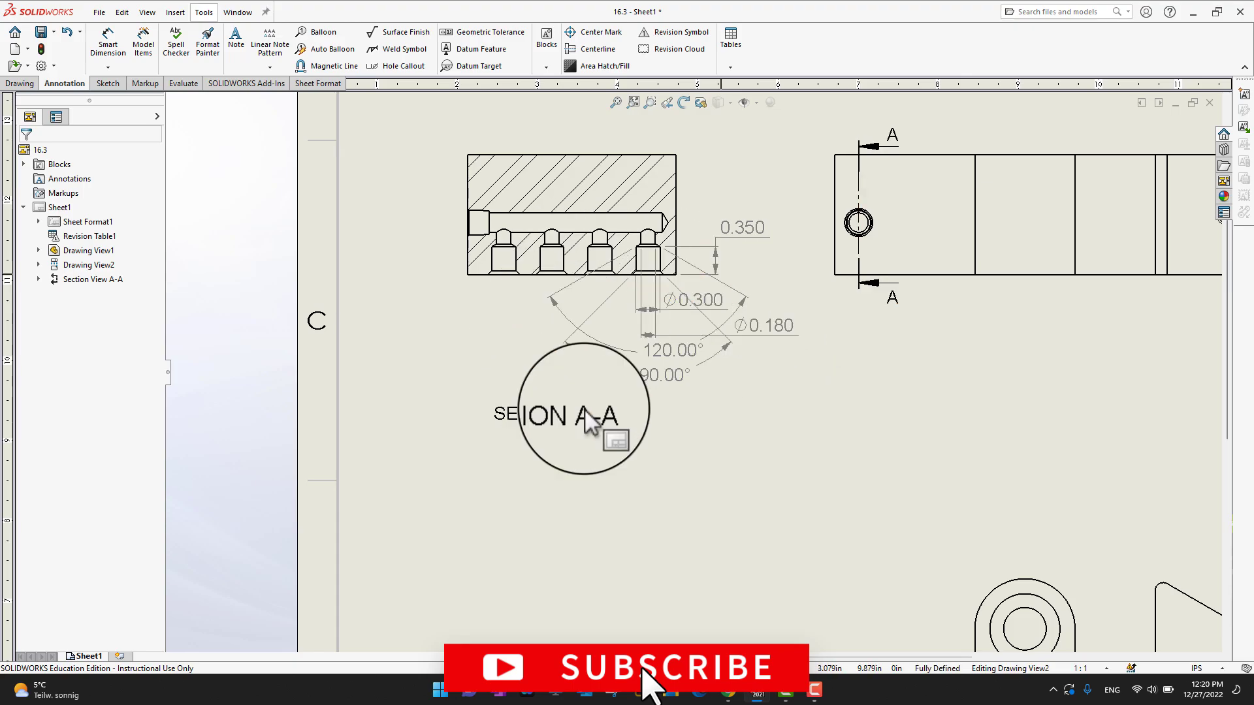
# - Enclose the hole callout beside the front view's lowest small hole in parentheses to mark it as a reference
pyautogui.scroll(3, 781, 391)
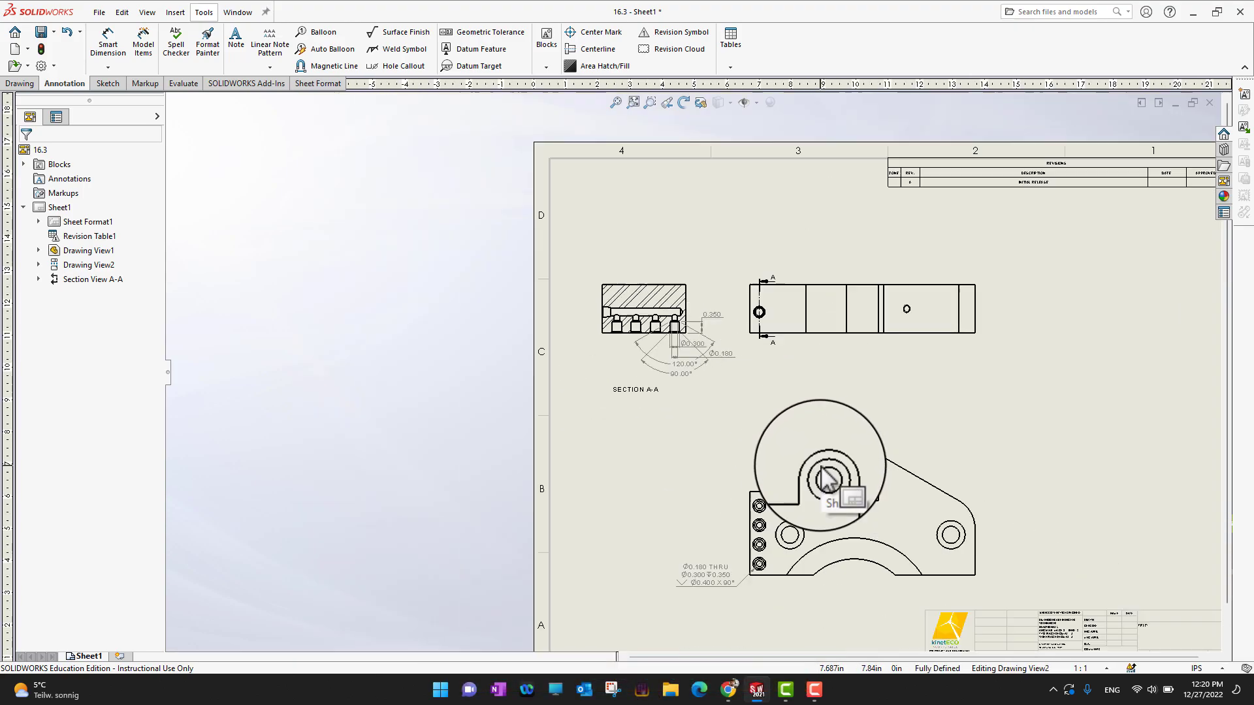
pyautogui.scroll(-1, 653, 467)
pyautogui.scroll(-3, 708, 605)
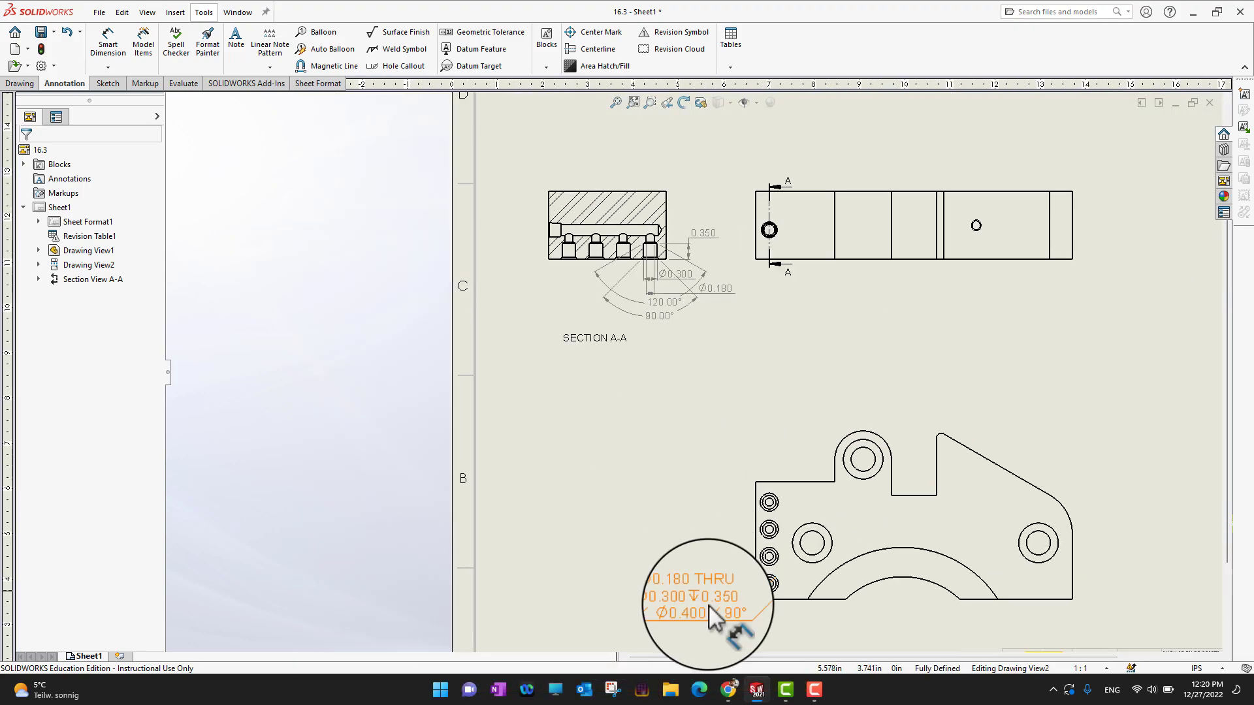
pyautogui.click(712, 560)
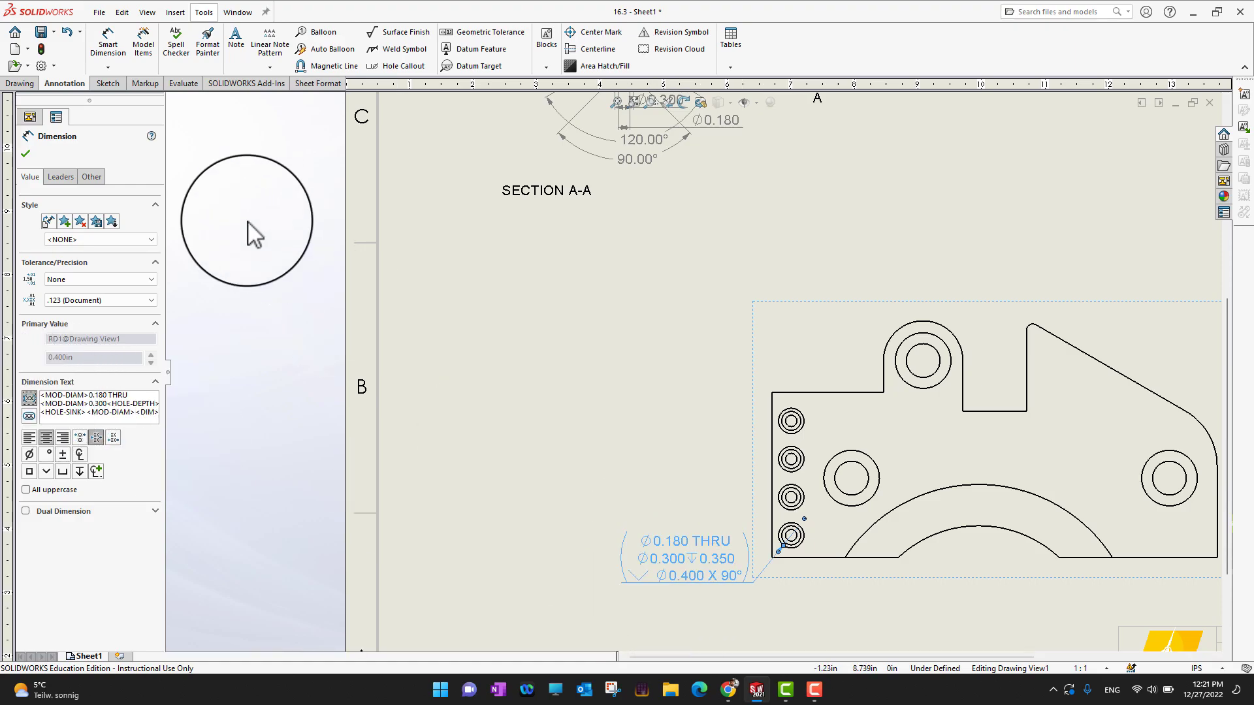
pyautogui.click(28, 153)
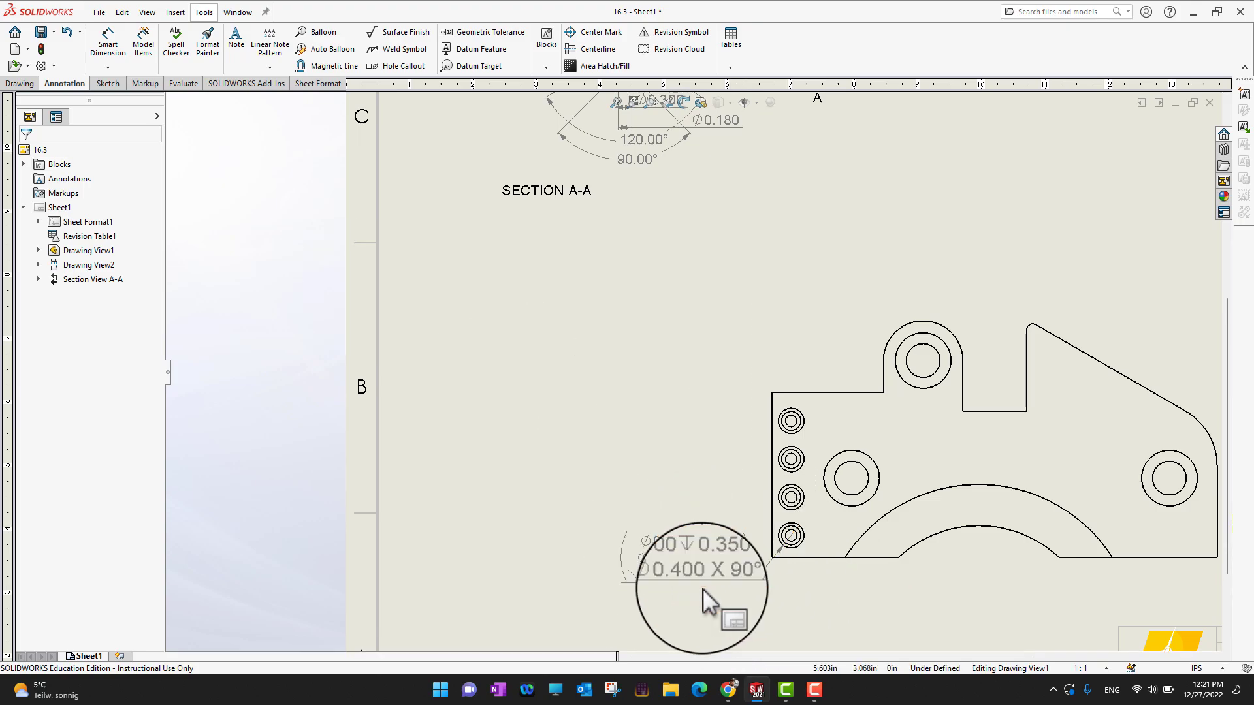
# - Review the parenthesized hole callout, the dimensions in section A-A and the overall layout of the drawing sheet
pyautogui.scroll(1, 721, 589)
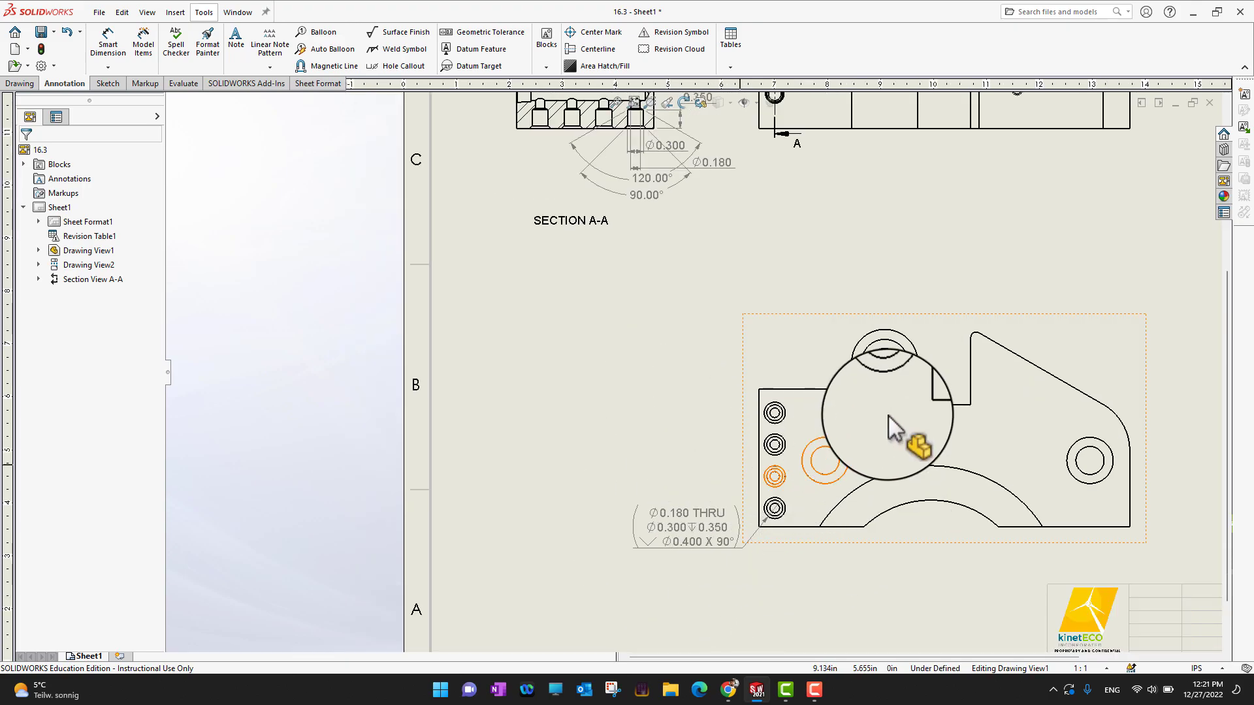
pyautogui.scroll(1, 685, 212)
pyautogui.scroll(-2, 652, 252)
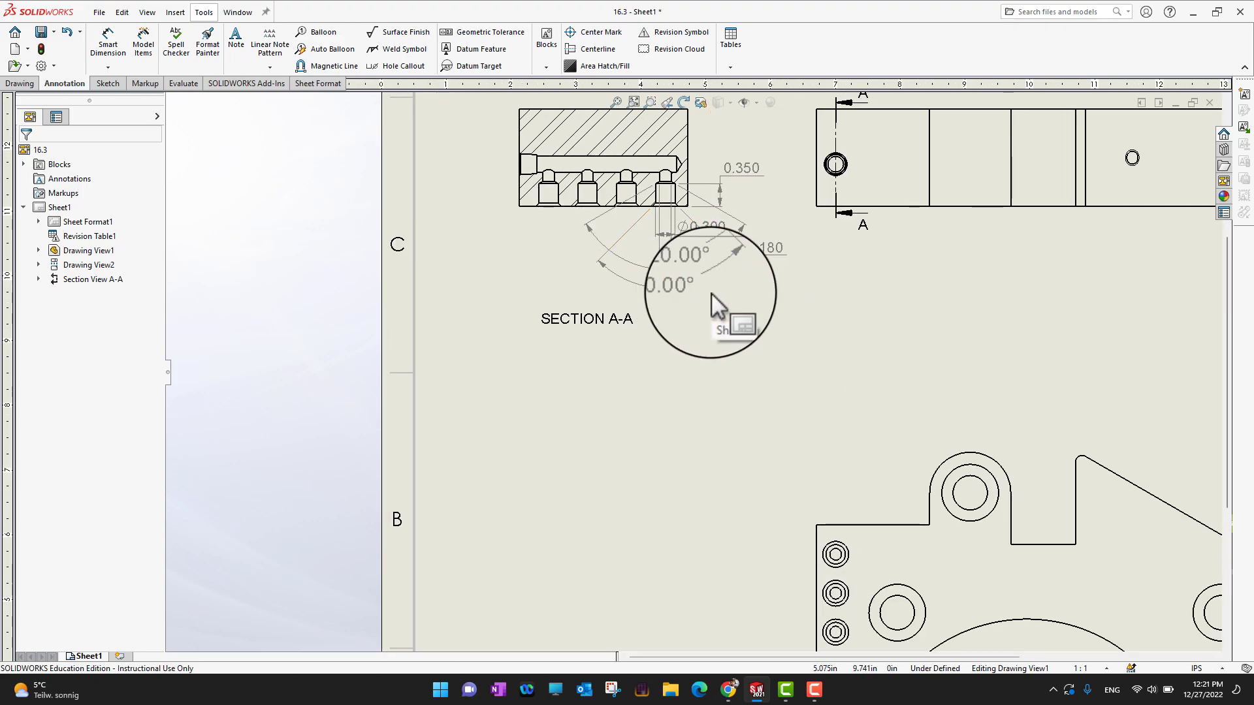
pyautogui.scroll(-1, 711, 297)
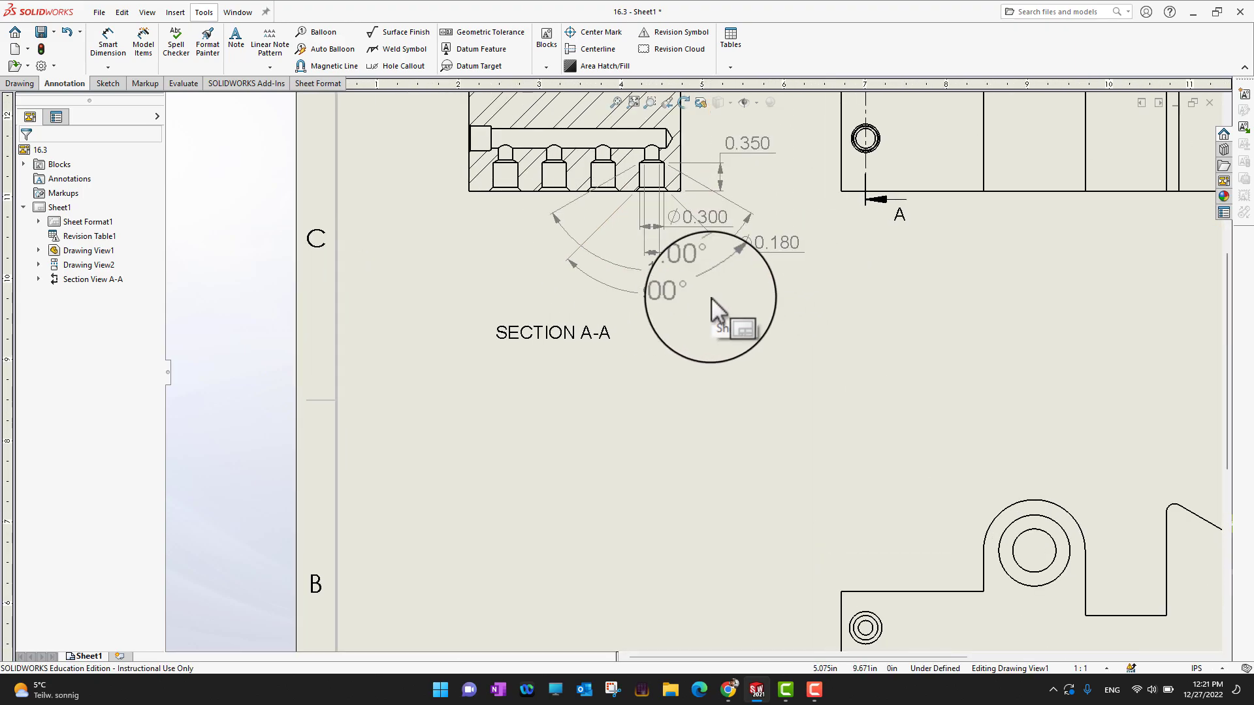
pyautogui.scroll(3, 727, 350)
pyautogui.scroll(1, 935, 431)
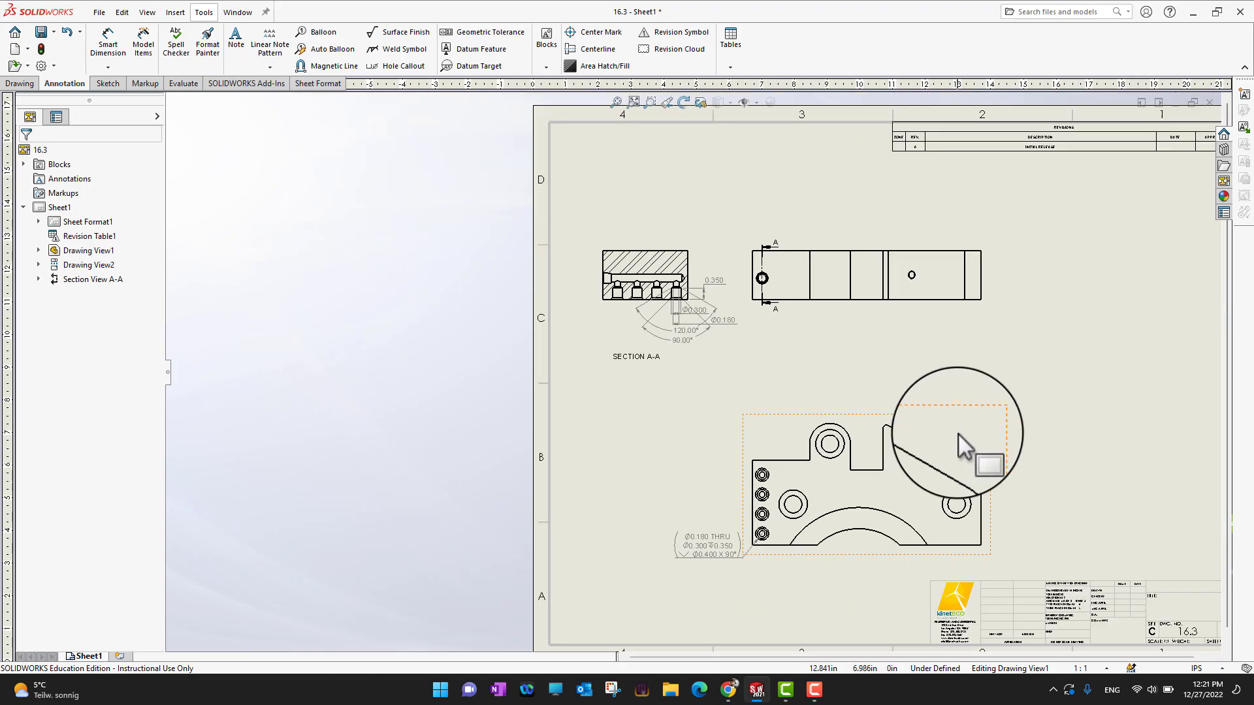
pyautogui.scroll(1, 958, 434)
pyautogui.scroll(-1, 976, 408)
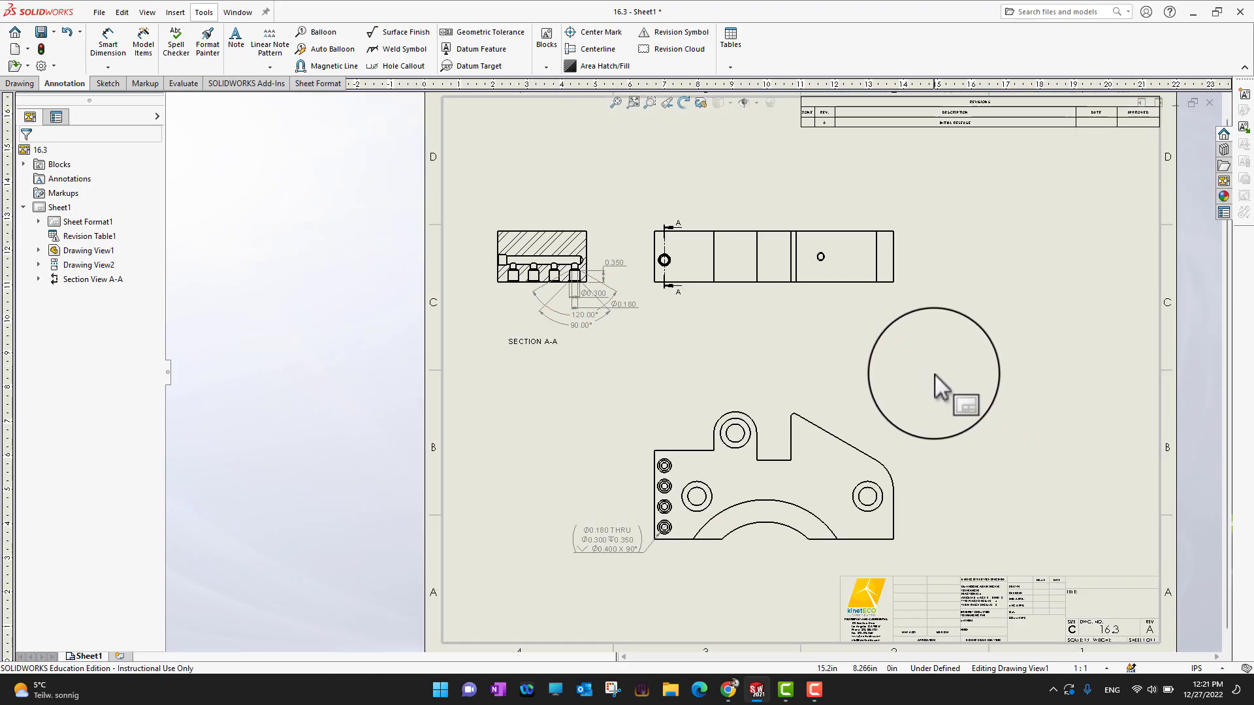
pyautogui.scroll(-1, 934, 374)
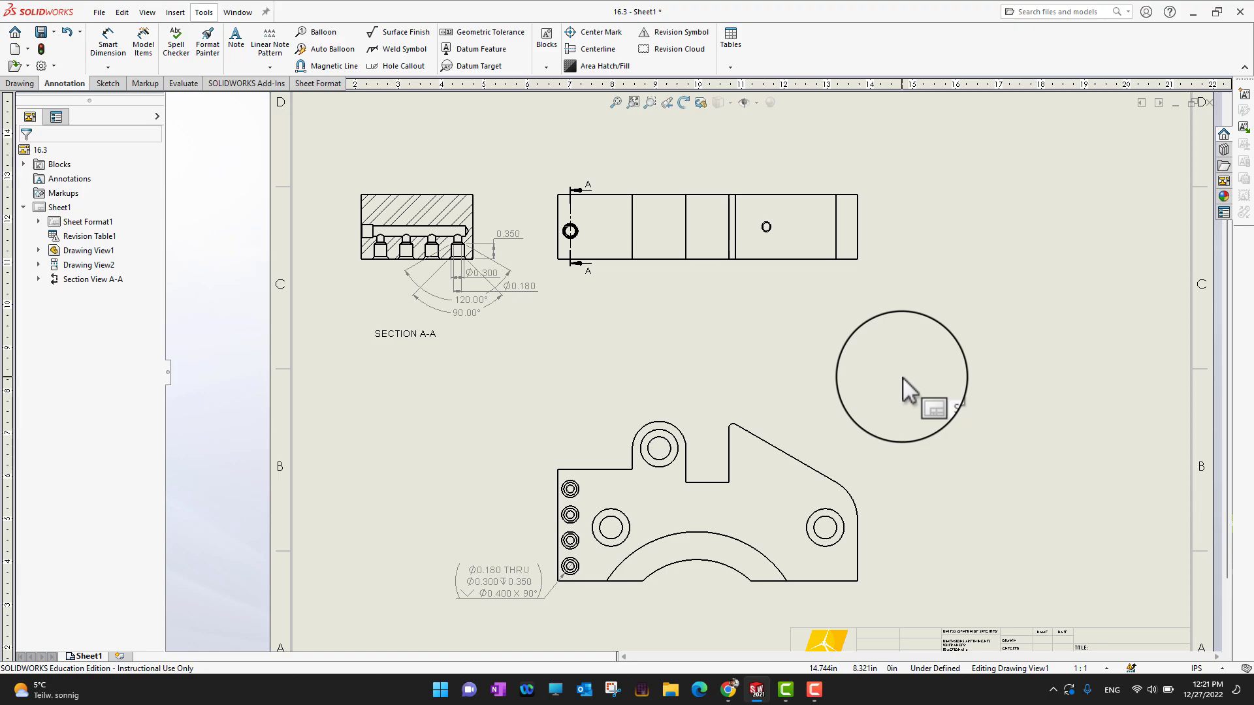